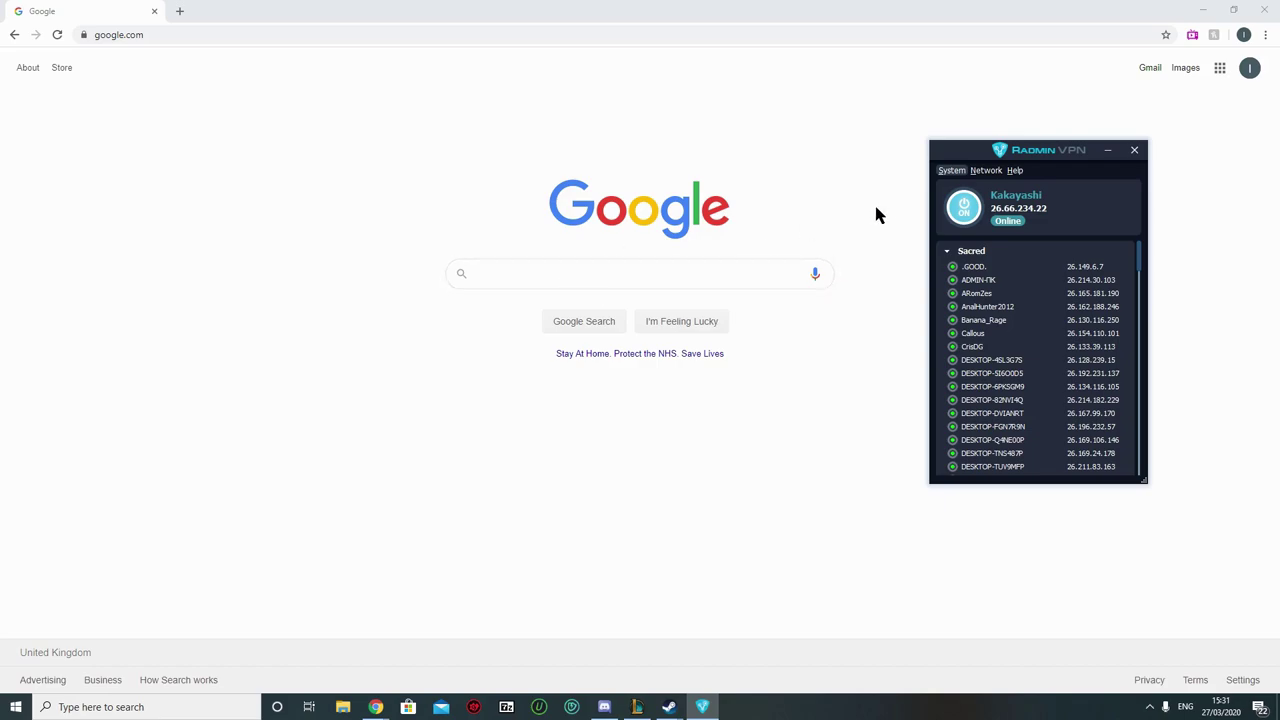
Move the Radmin VPN window to the screen centre, then back beside the Google logo.
drag(1048, 160, 671, 154)
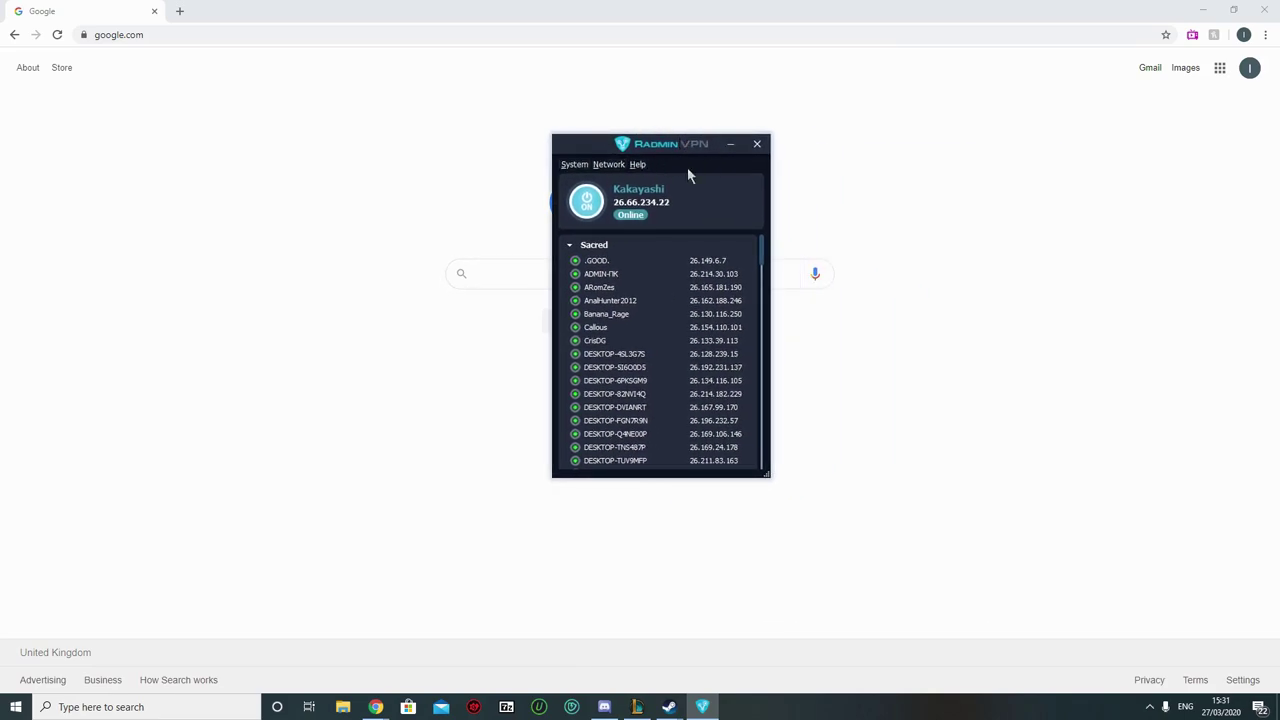
drag(637, 151, 1056, 180)
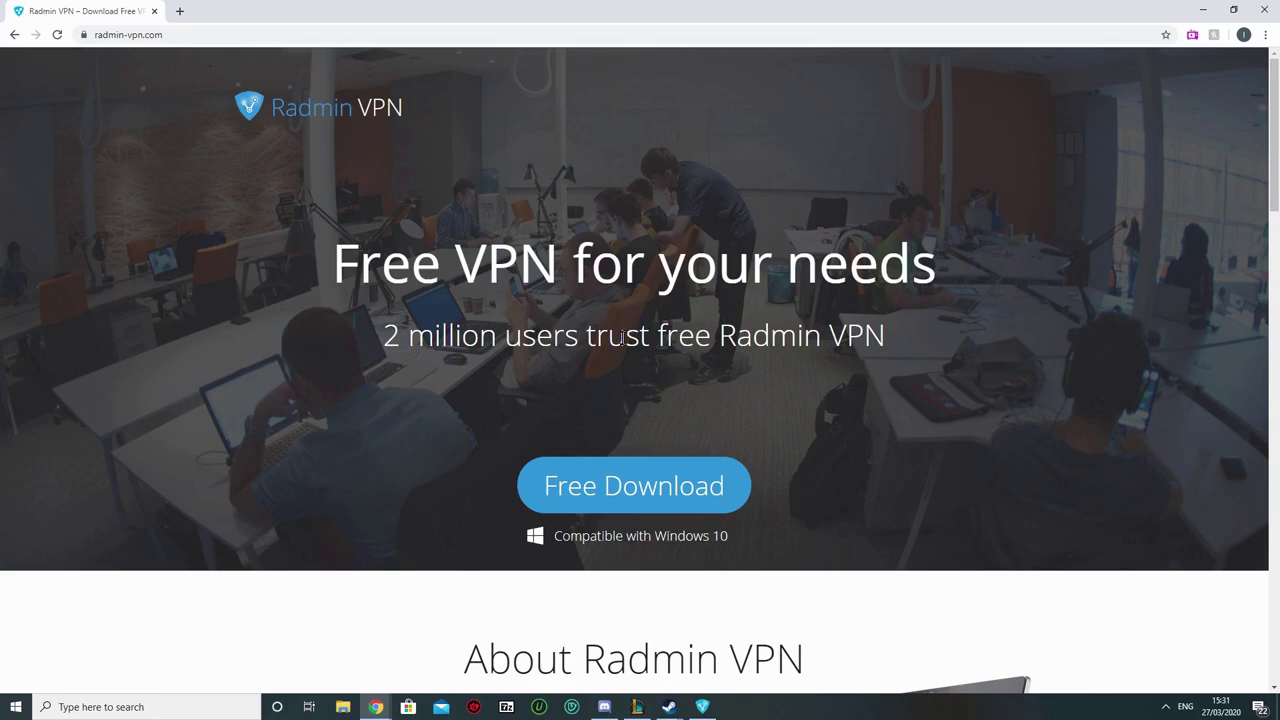
Open Radmin VPN from the hidden tray icons and scroll through the Sacred network members.
click(1165, 706)
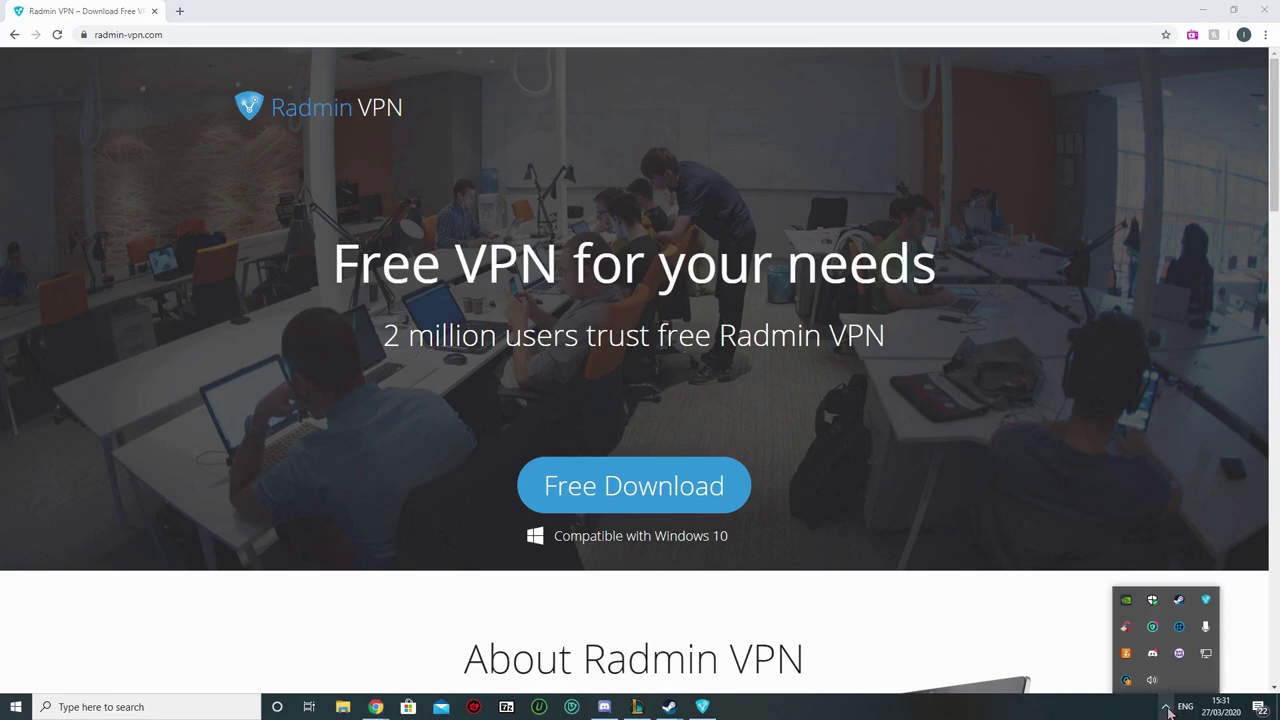
click(1205, 600)
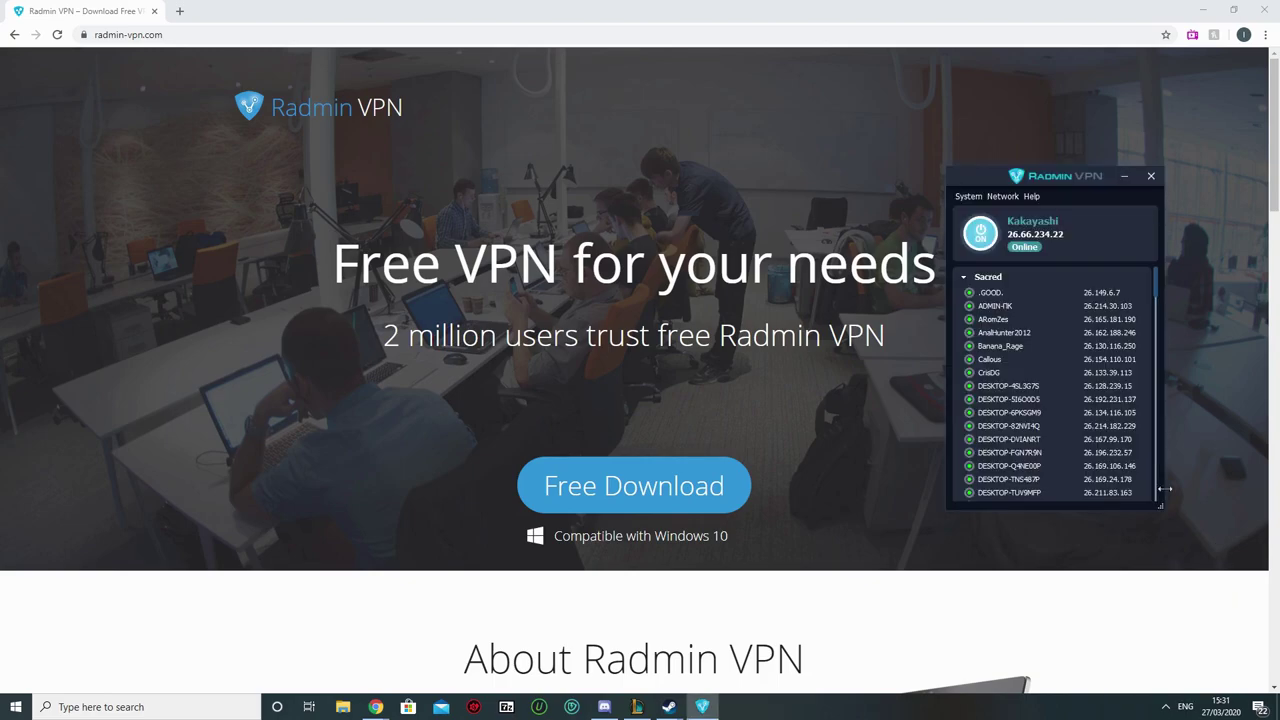
scroll(1073, 323, down, 5)
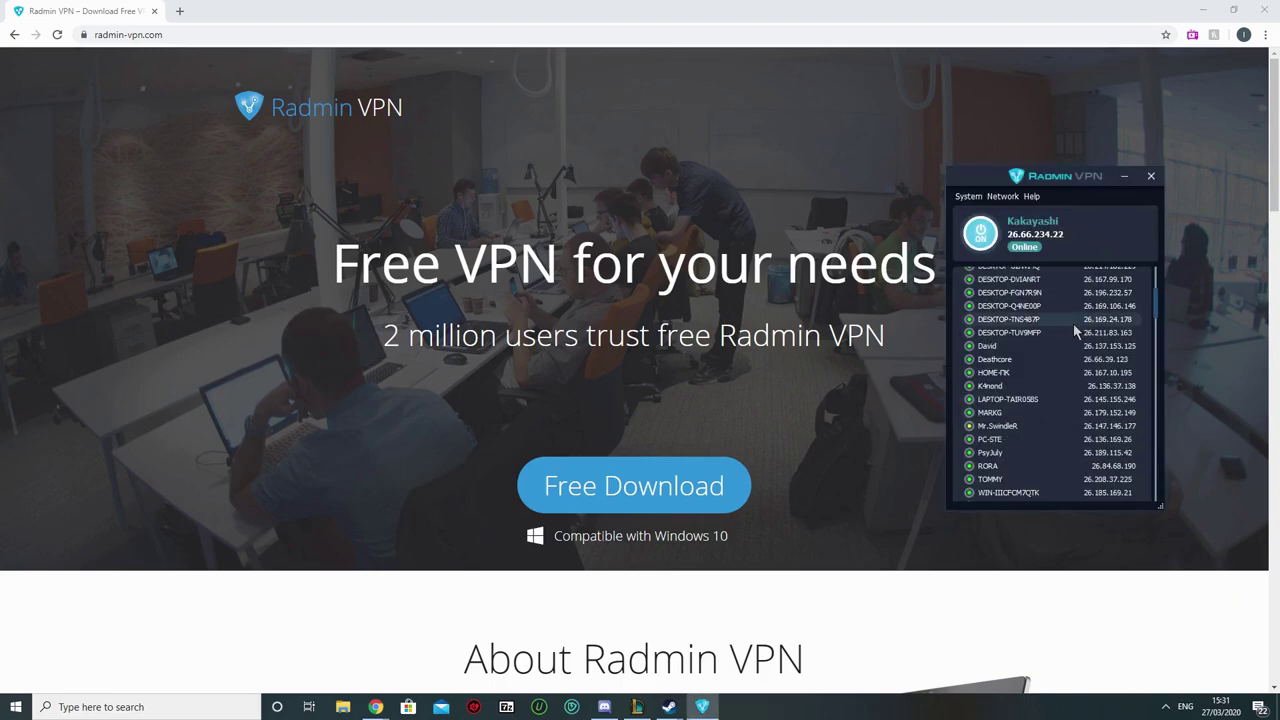
scroll(1066, 341, down, 5)
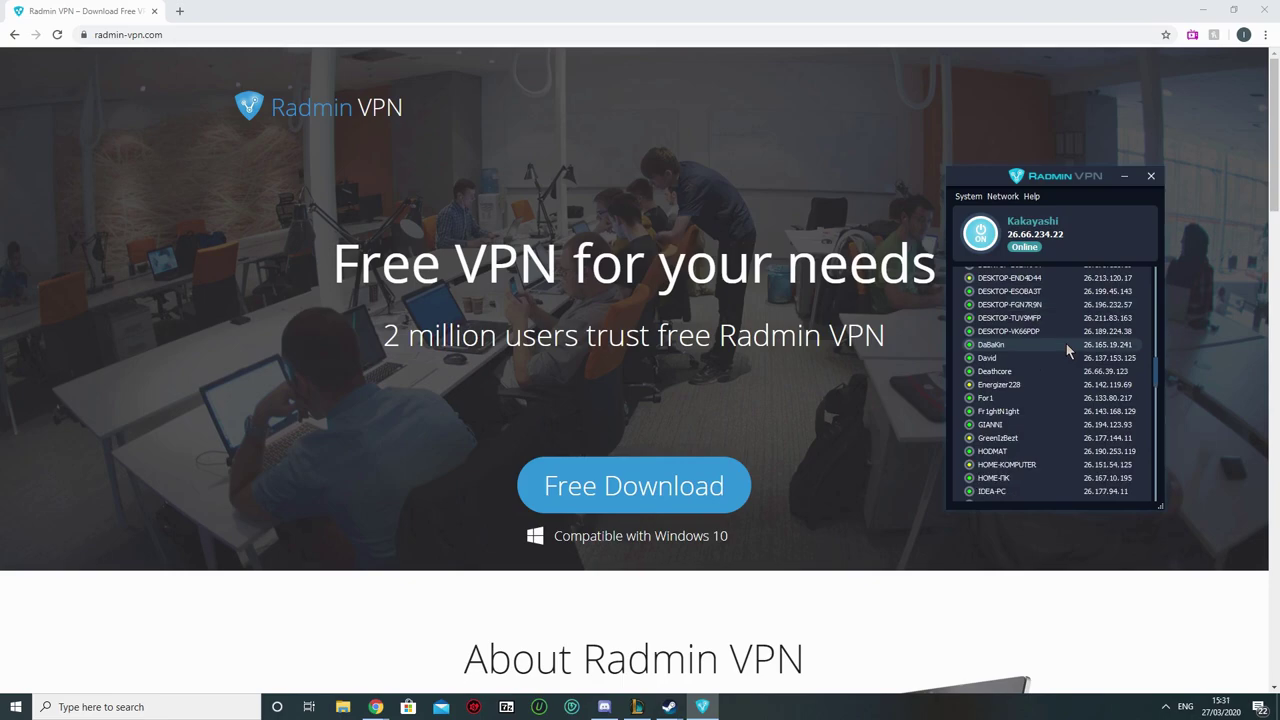
scroll(1062, 364, up, 10)
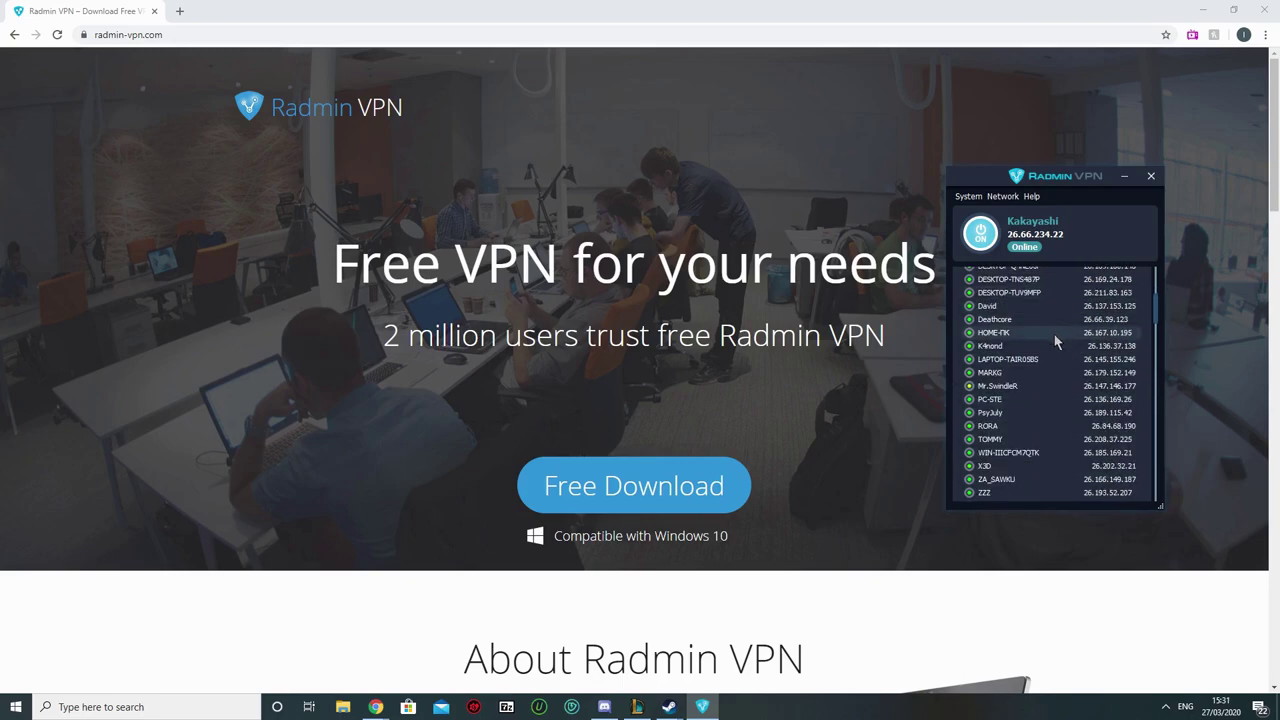
scroll(1054, 346, down, 10)
scroll(1049, 390, up, 10)
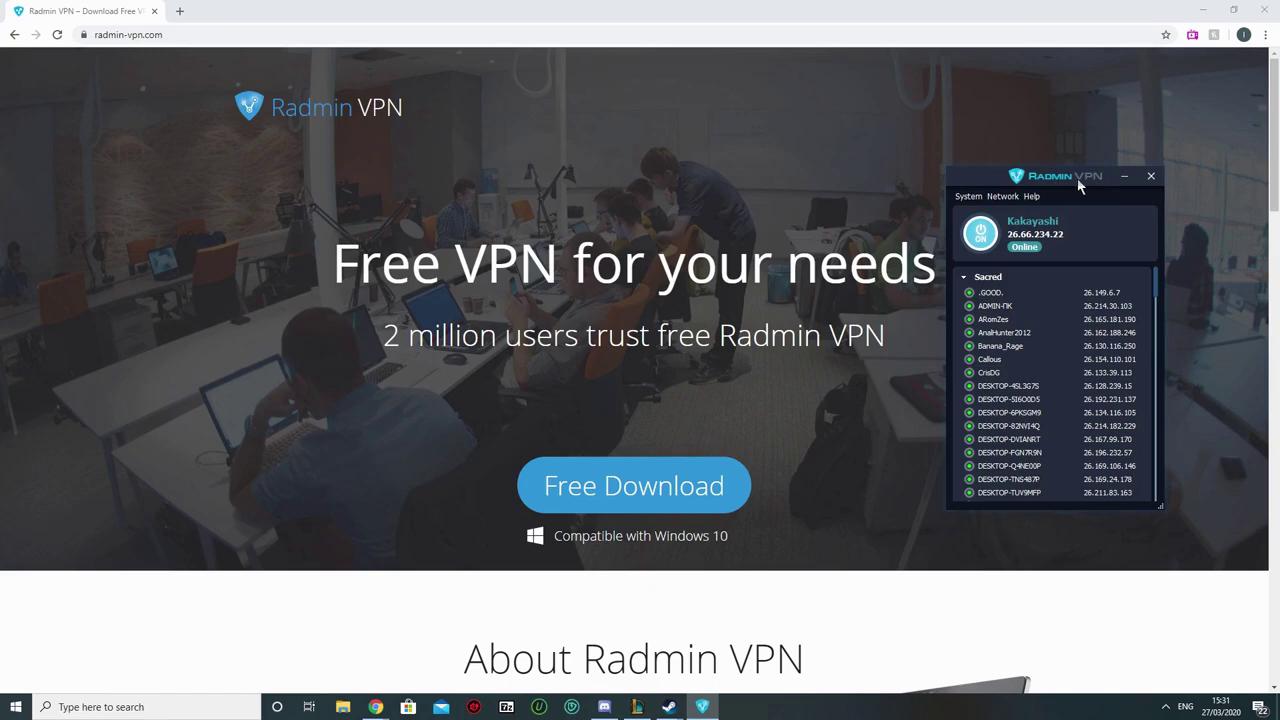
Reposition the VPN window and check the options for your own VPN identity.
drag(1082, 178, 1014, 163)
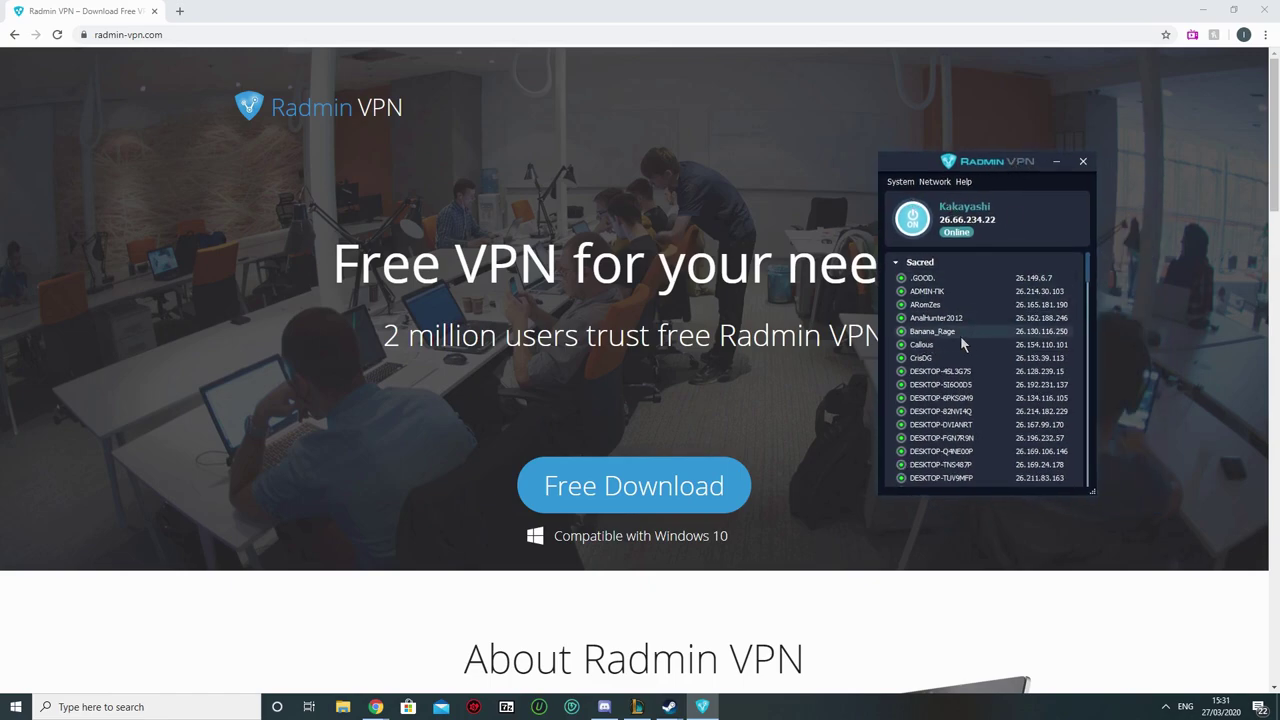
right_click(980, 207)
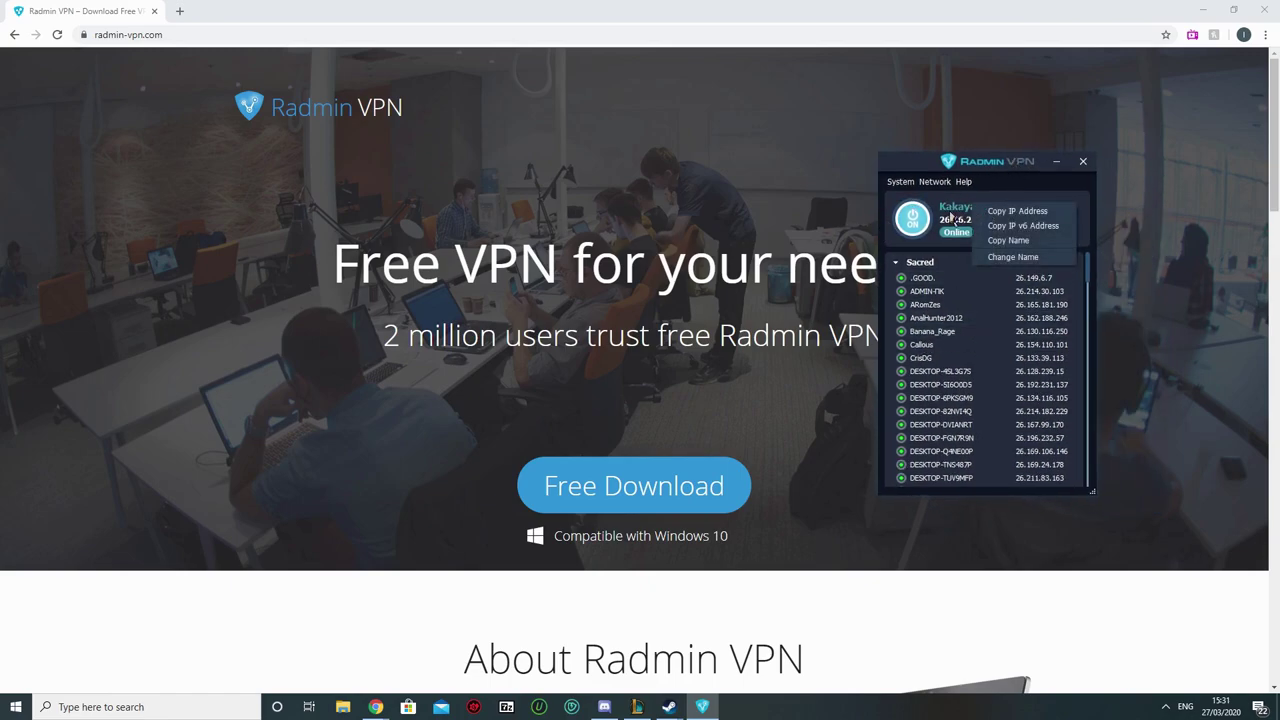
click(998, 168)
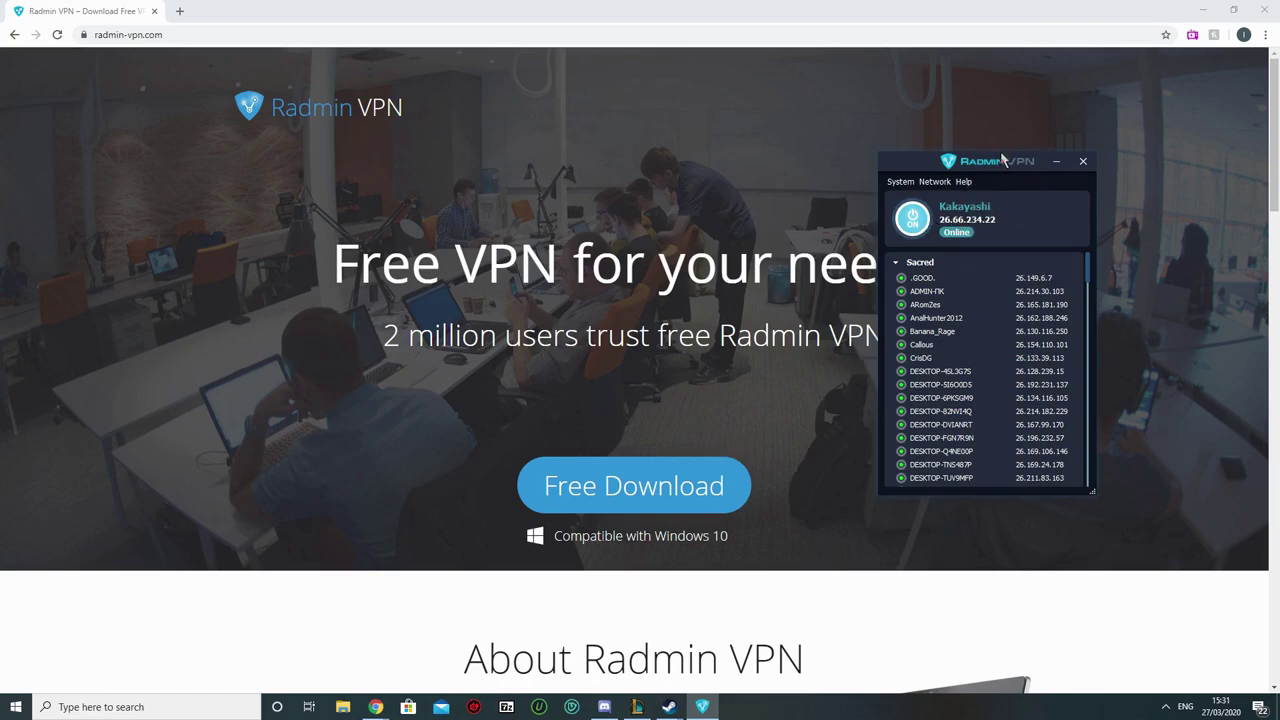
drag(995, 161, 1024, 148)
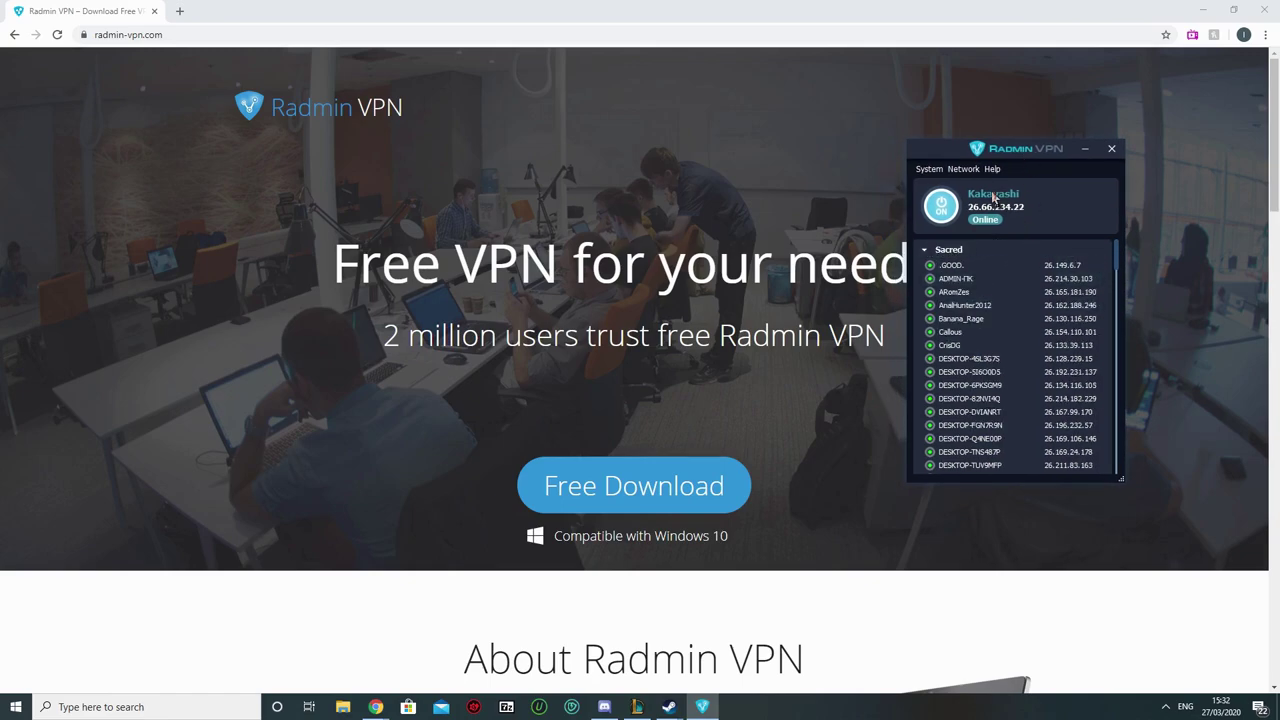
click(966, 172)
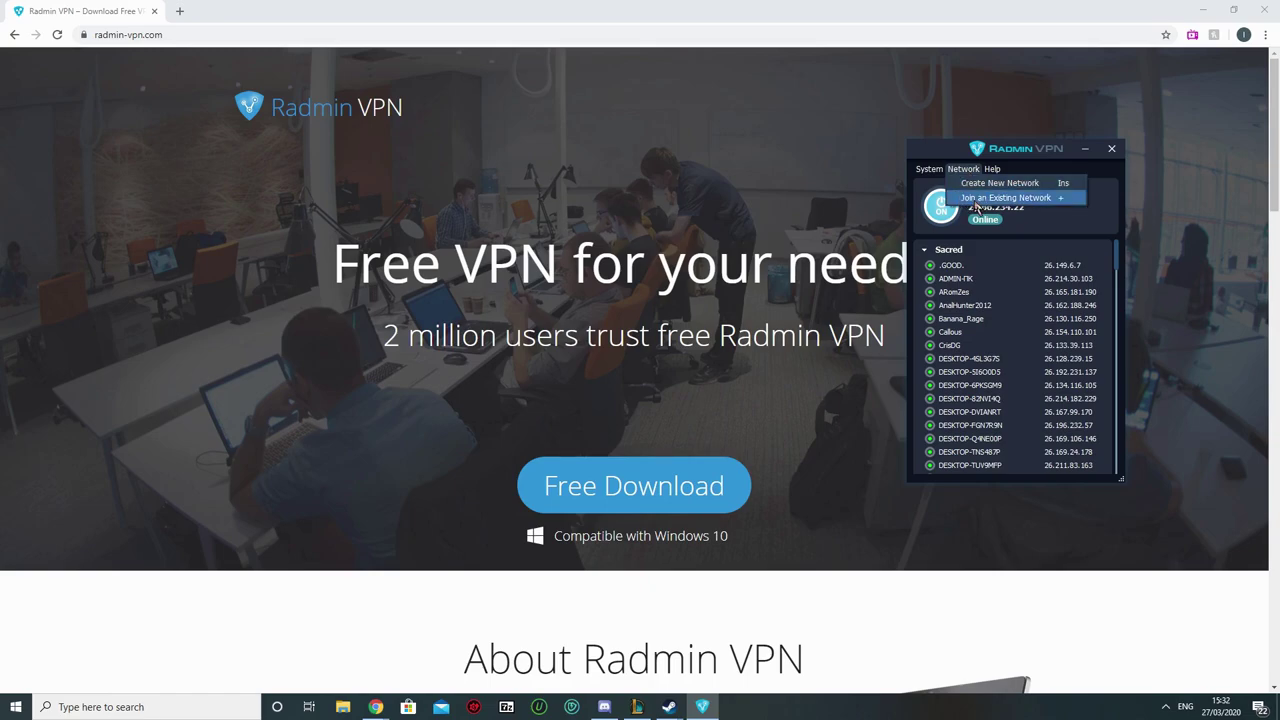
click(1035, 200)
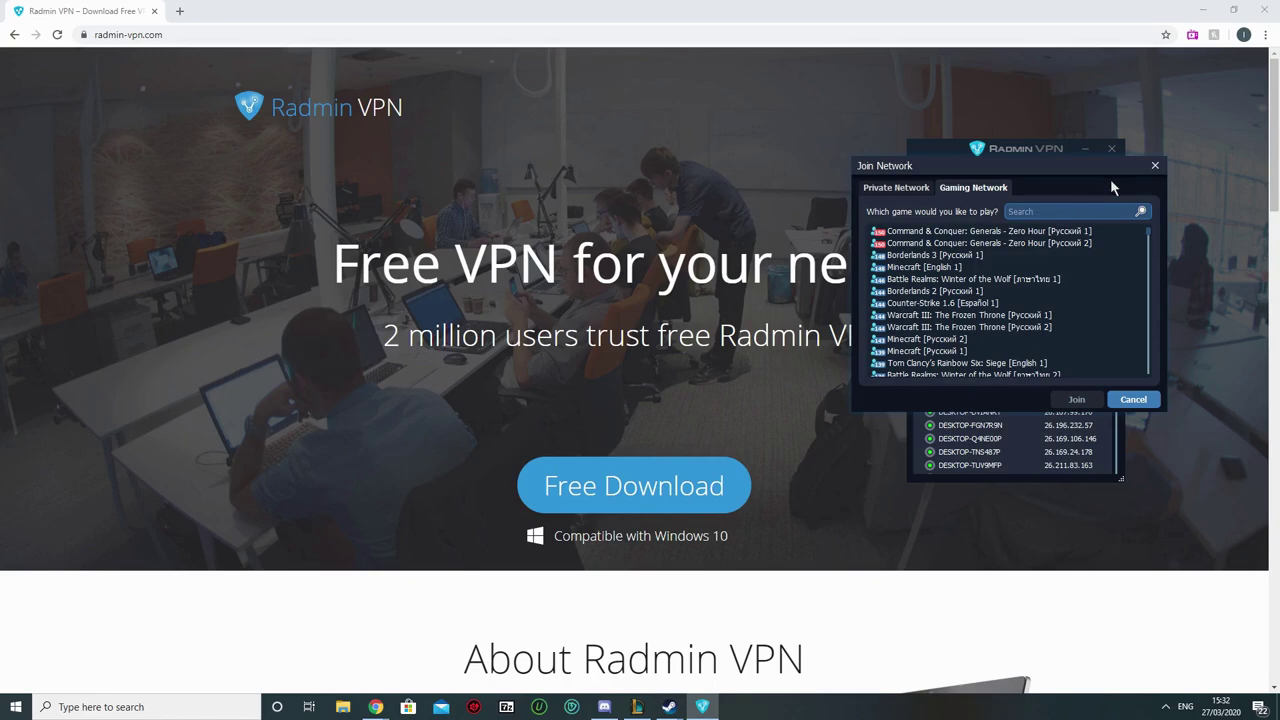
click(1010, 211)
click(1030, 225)
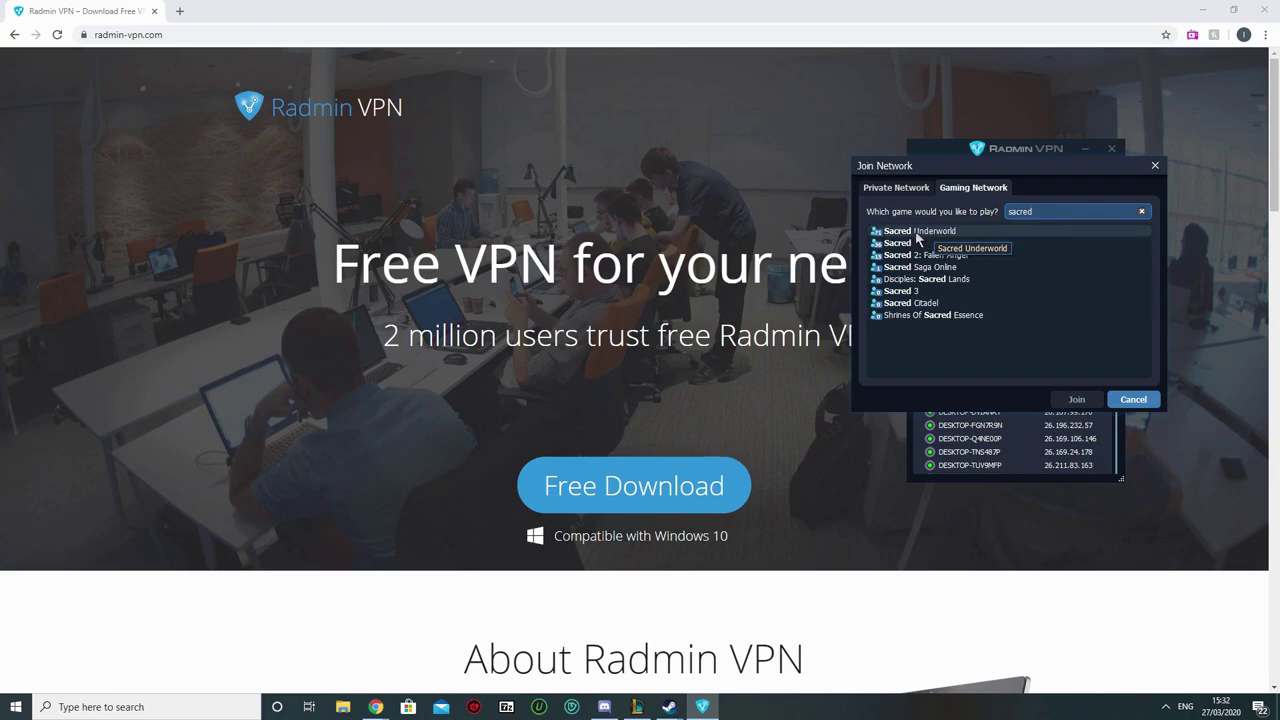
click(1140, 399)
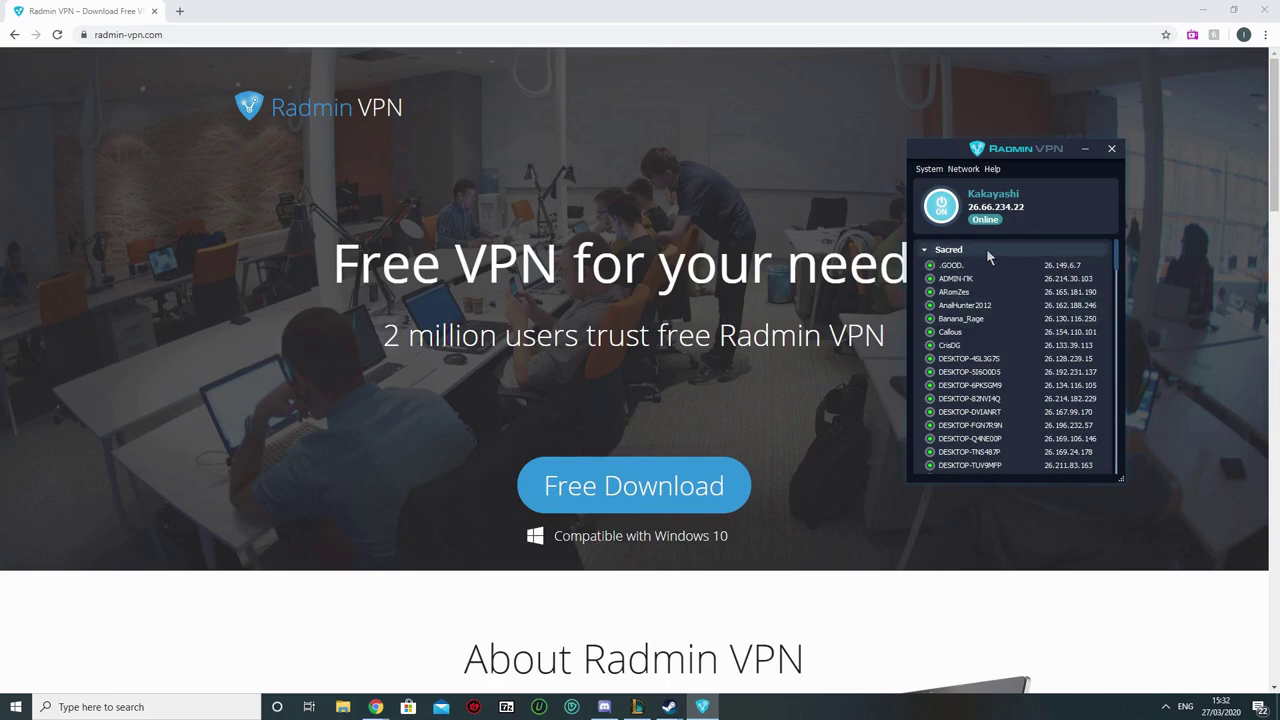
mouse_move(1118, 266)
mouse_down()
mouse_move(1116, 343)
mouse_move(1118, 265)
mouse_up()
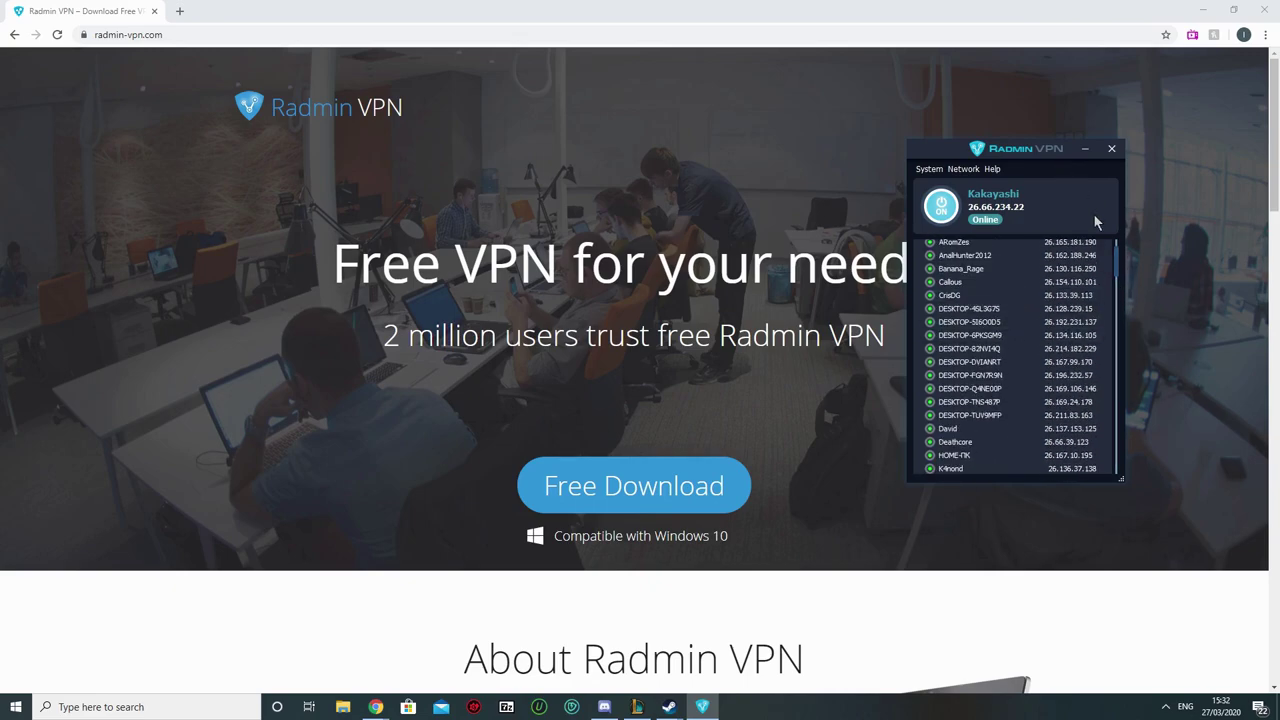
scroll(1118, 278, up, 1)
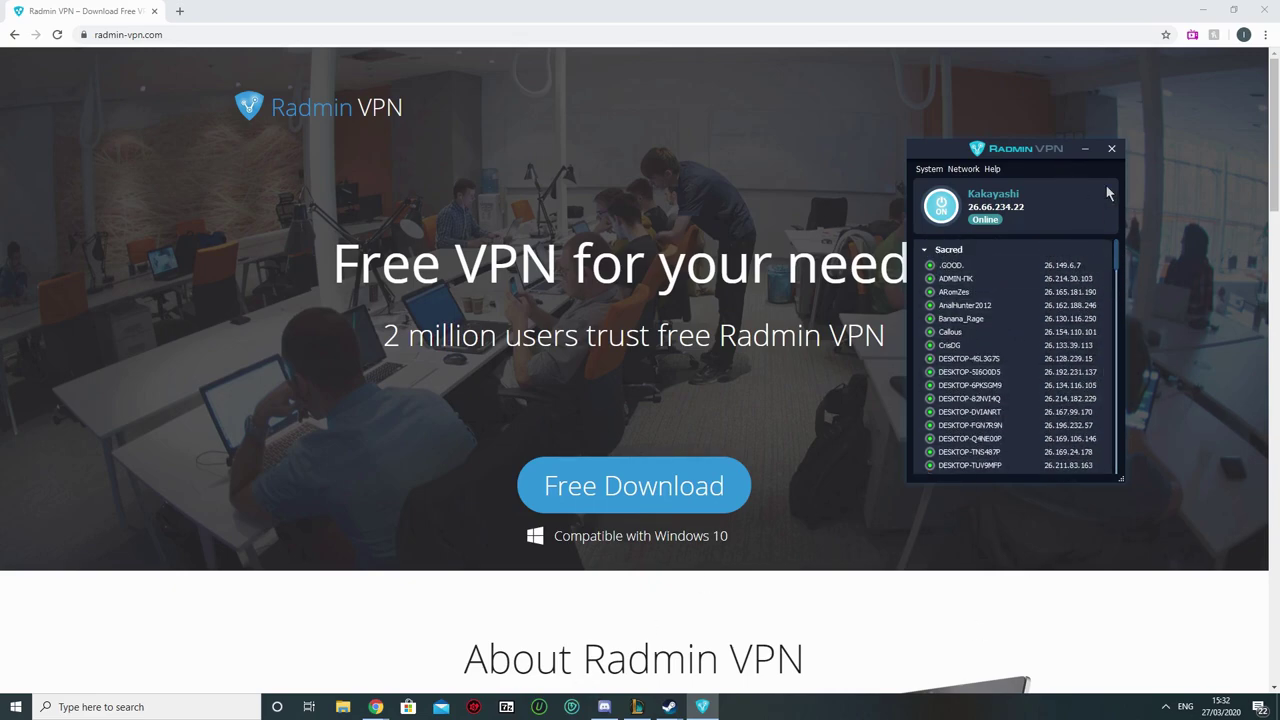
Minimise Radmin VPN and launch Control Panel by searching 'contr'.
click(1084, 150)
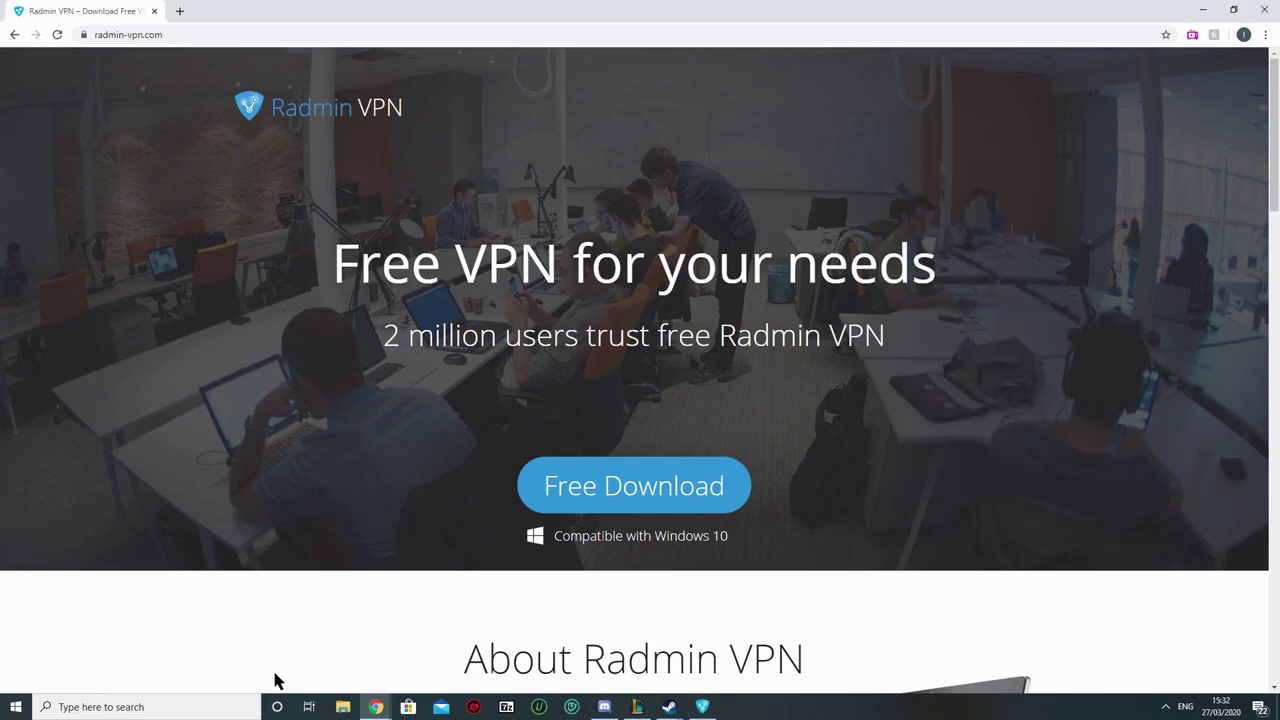
click(147, 707)
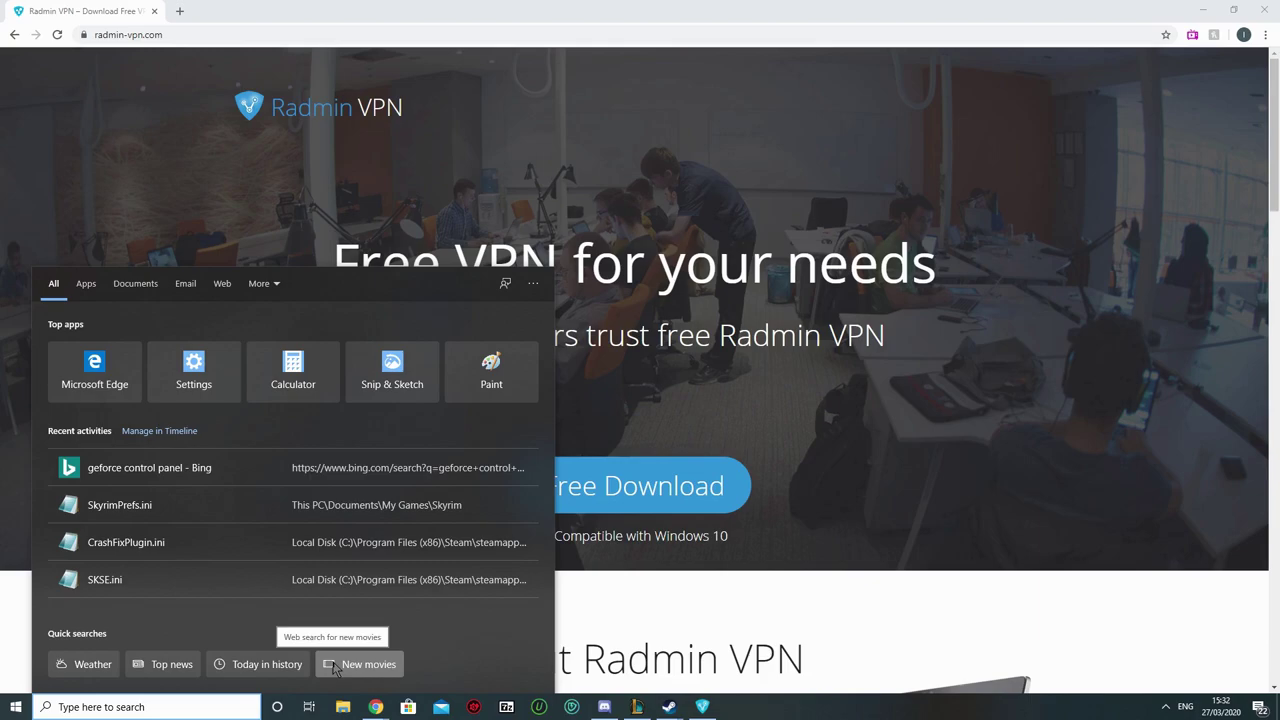
text(co)
key(BackSpace)
key(BackSpace)
text(contro)
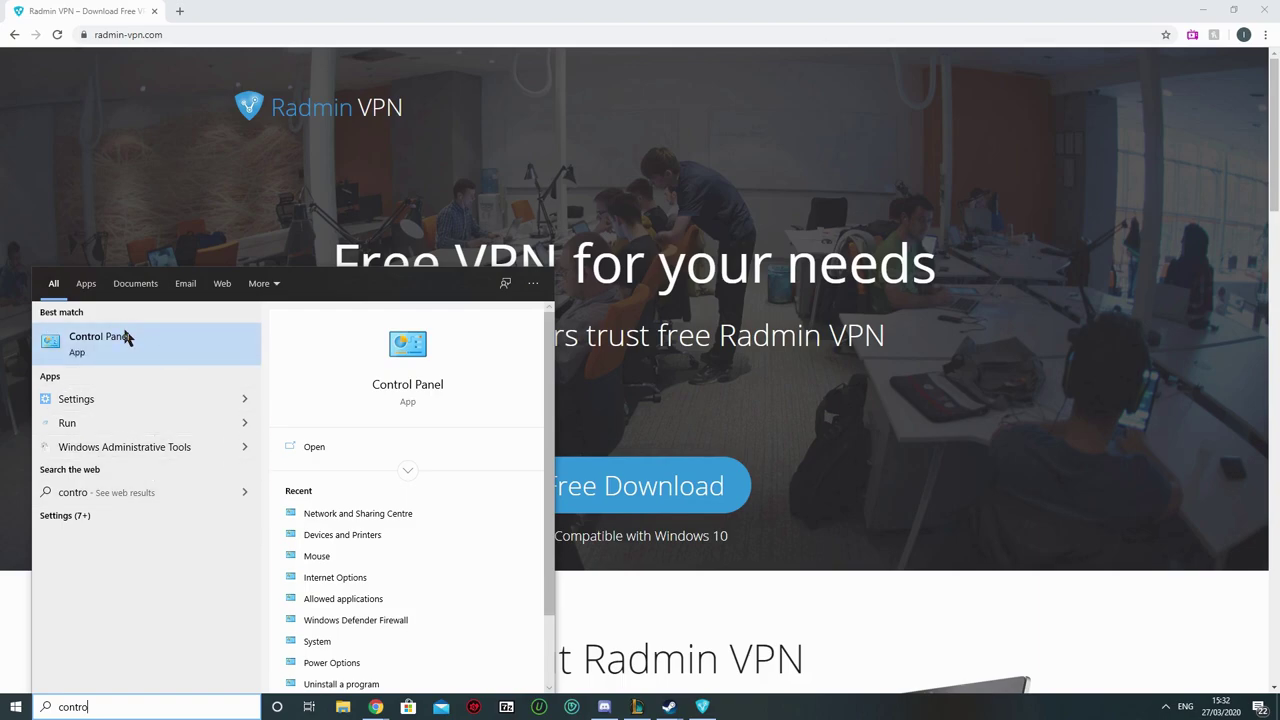
click(125, 338)
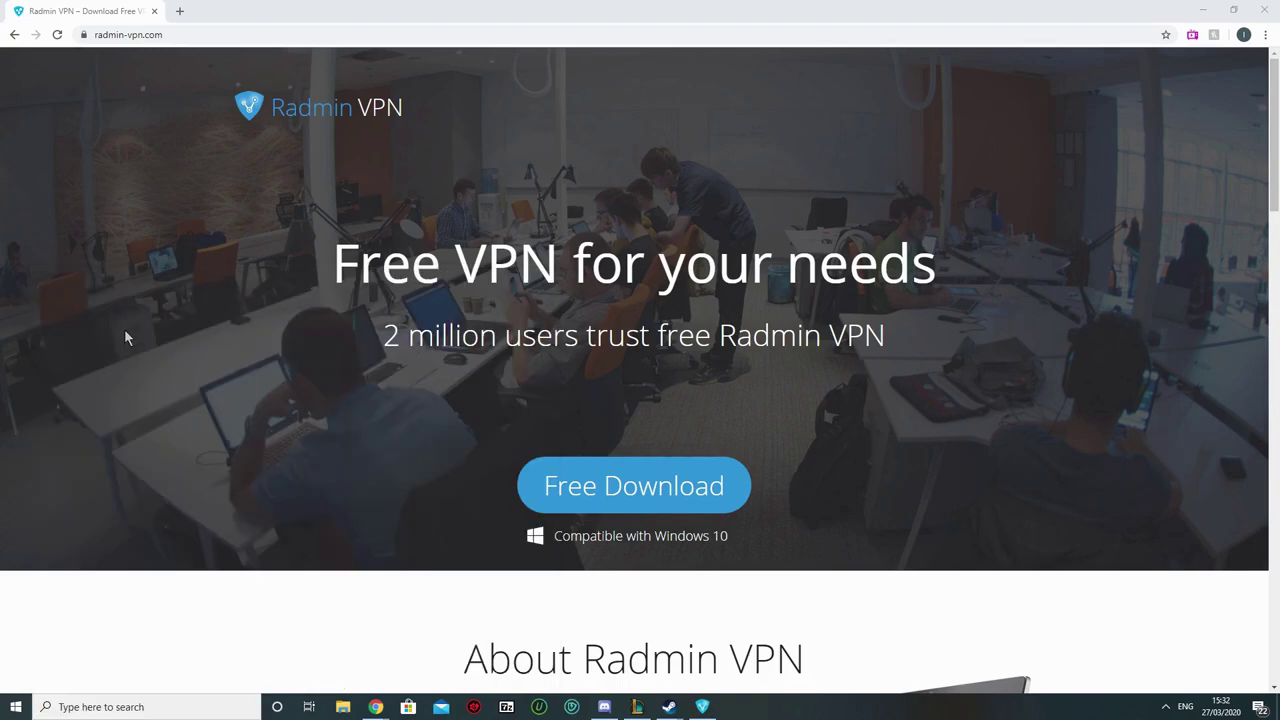
Open Network and Sharing Centre from Control Panel.
scroll(445, 424, down, 1)
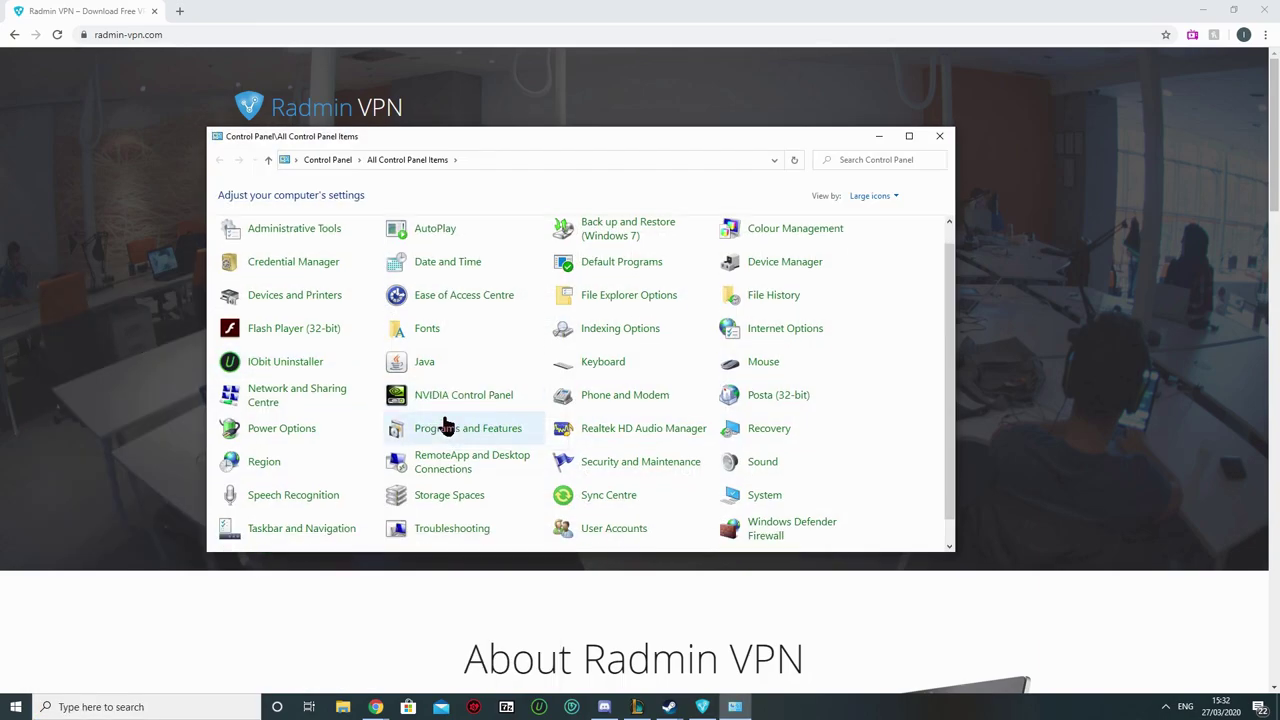
scroll(385, 445, down, 1)
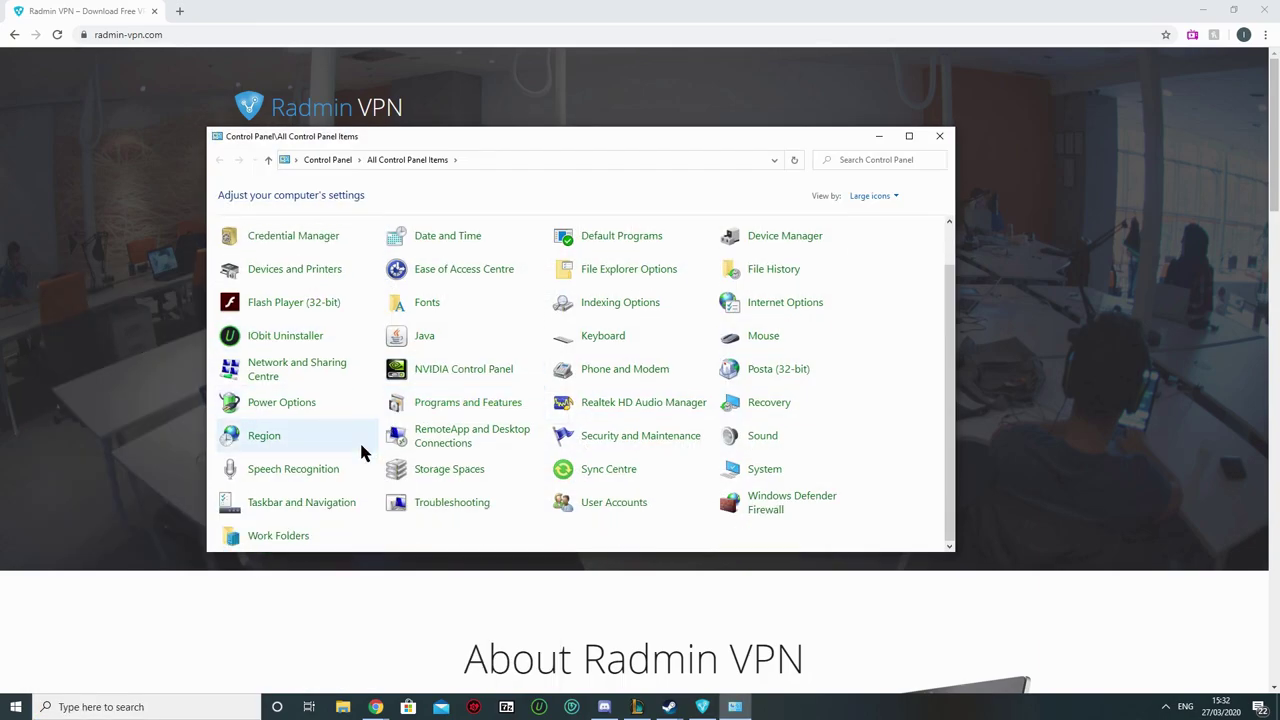
click(304, 370)
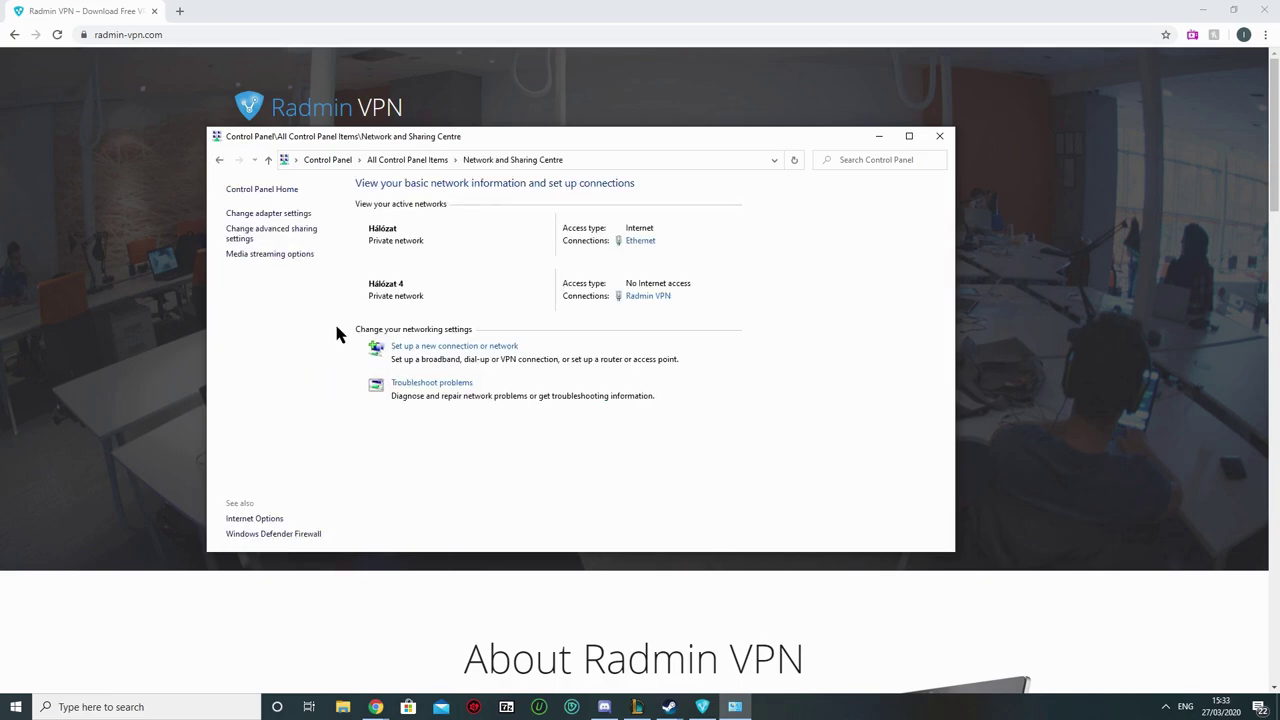
Set the Radmin VPN adapter's IPv4 interface metric manually to 1 and close all its dialogs.
click(645, 297)
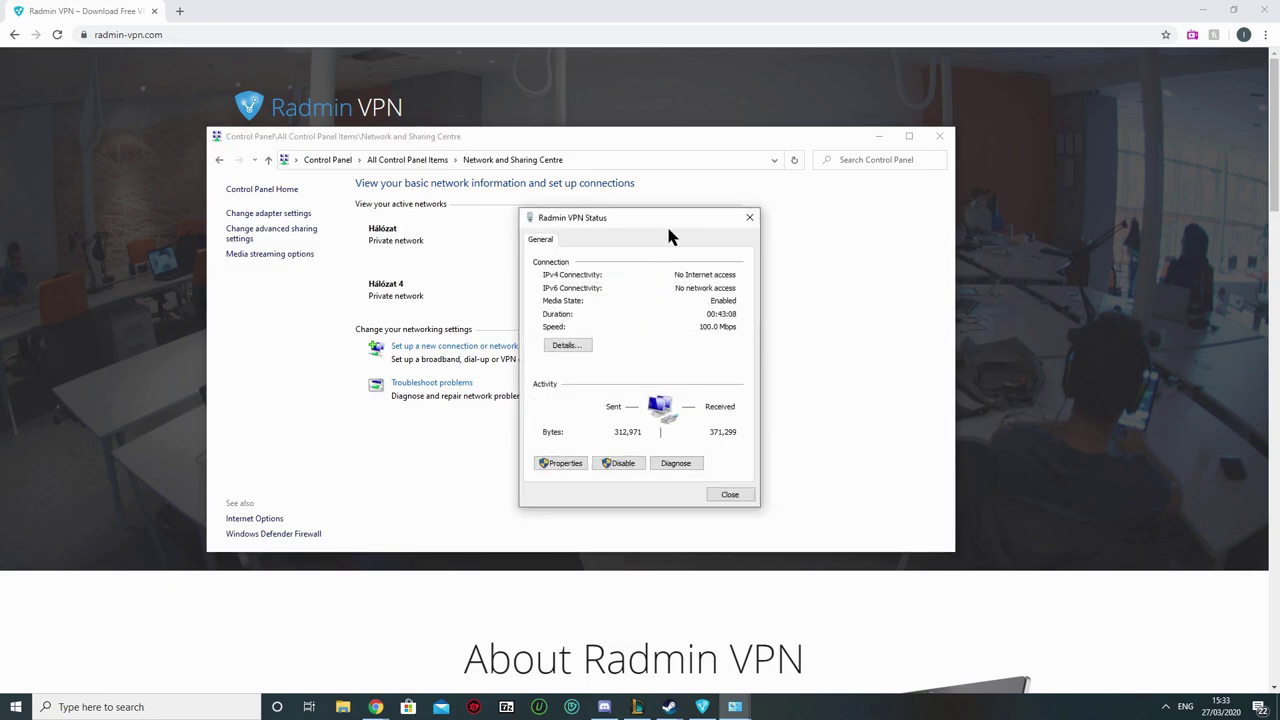
click(563, 464)
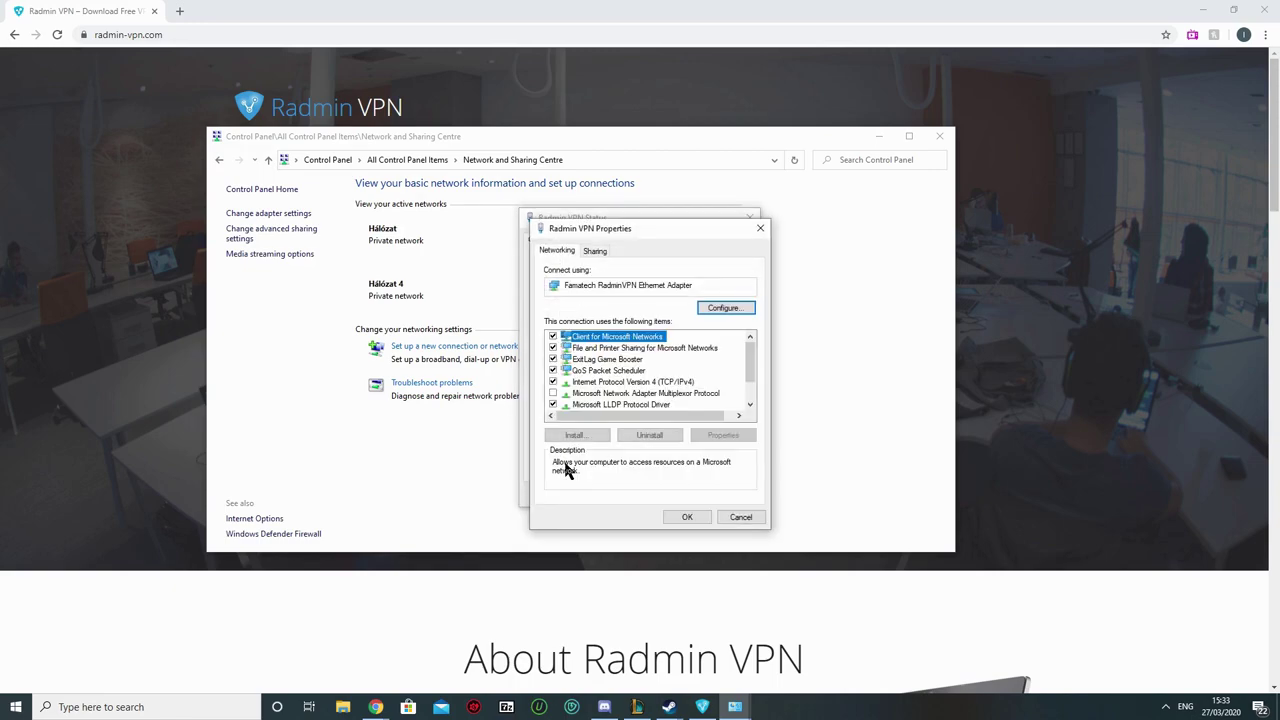
click(582, 385)
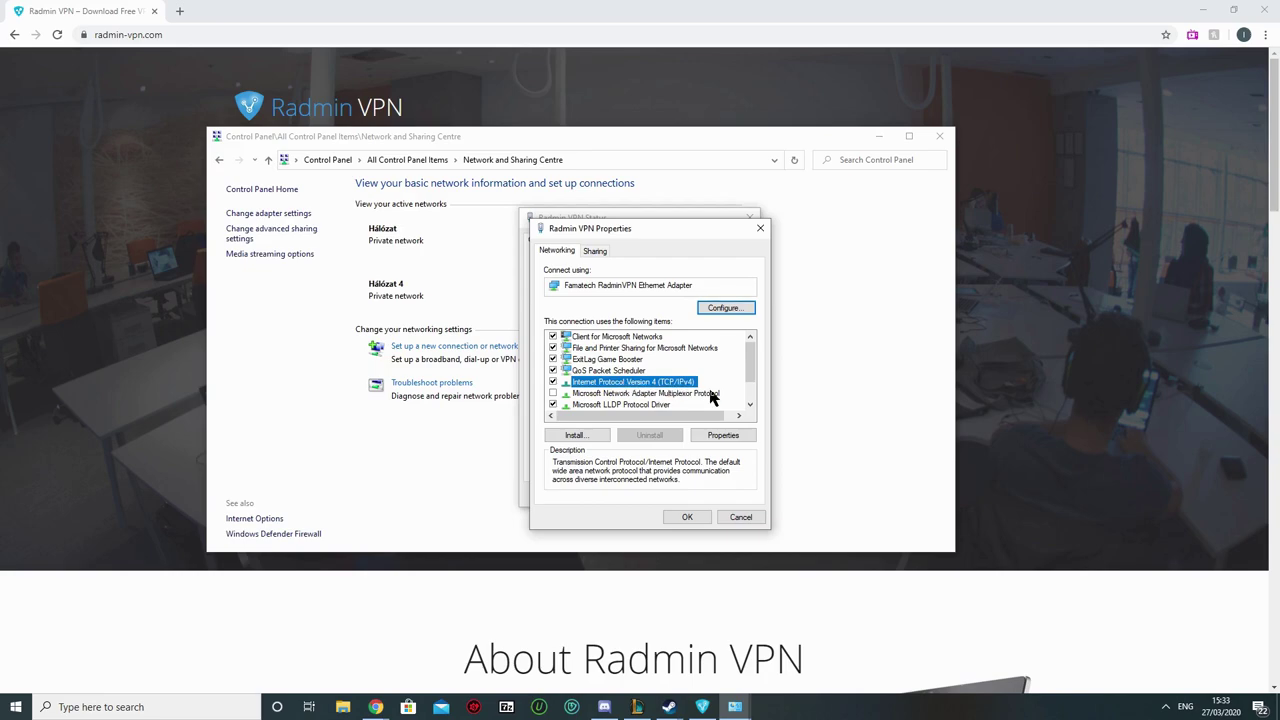
click(723, 436)
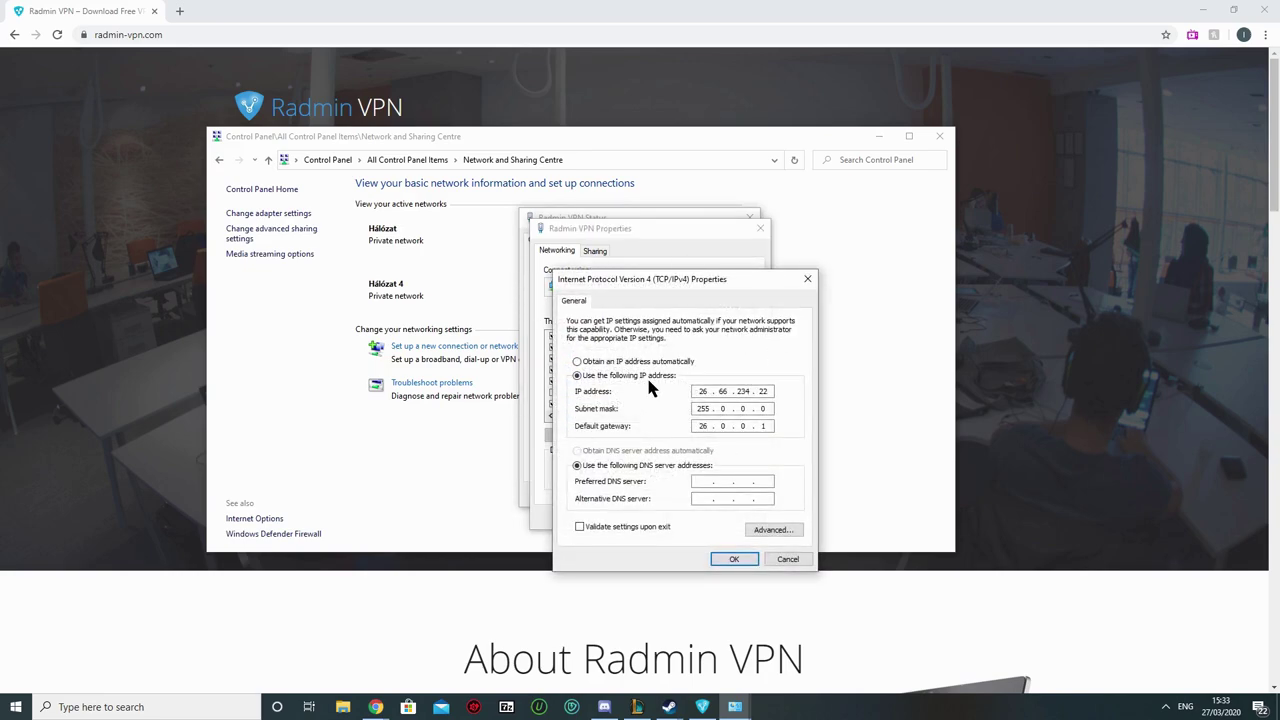
click(771, 533)
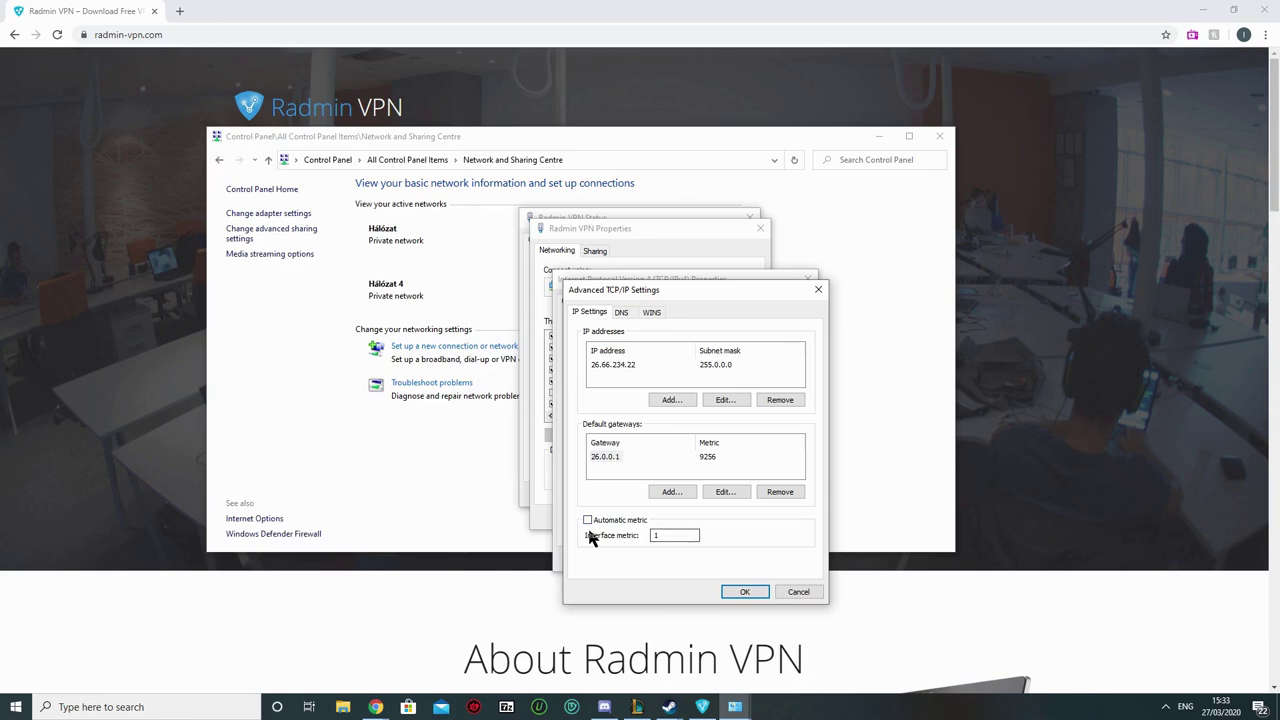
click(655, 535)
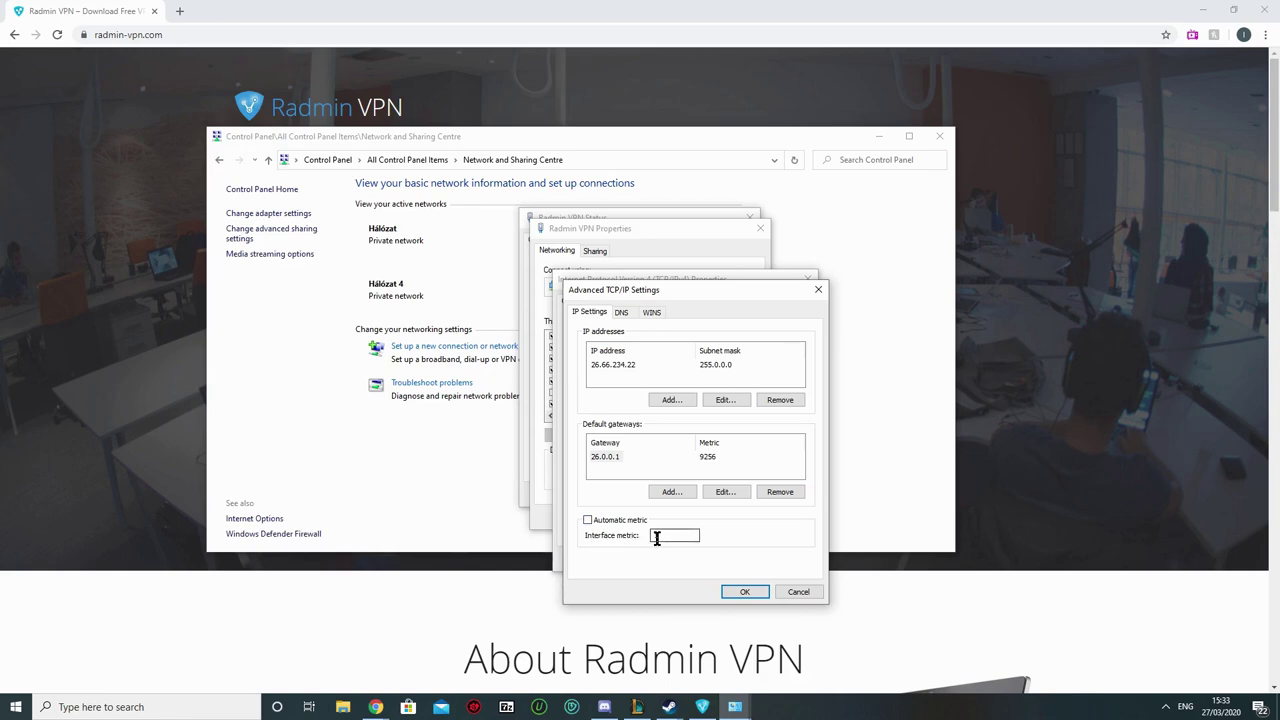
click(745, 591)
click(734, 559)
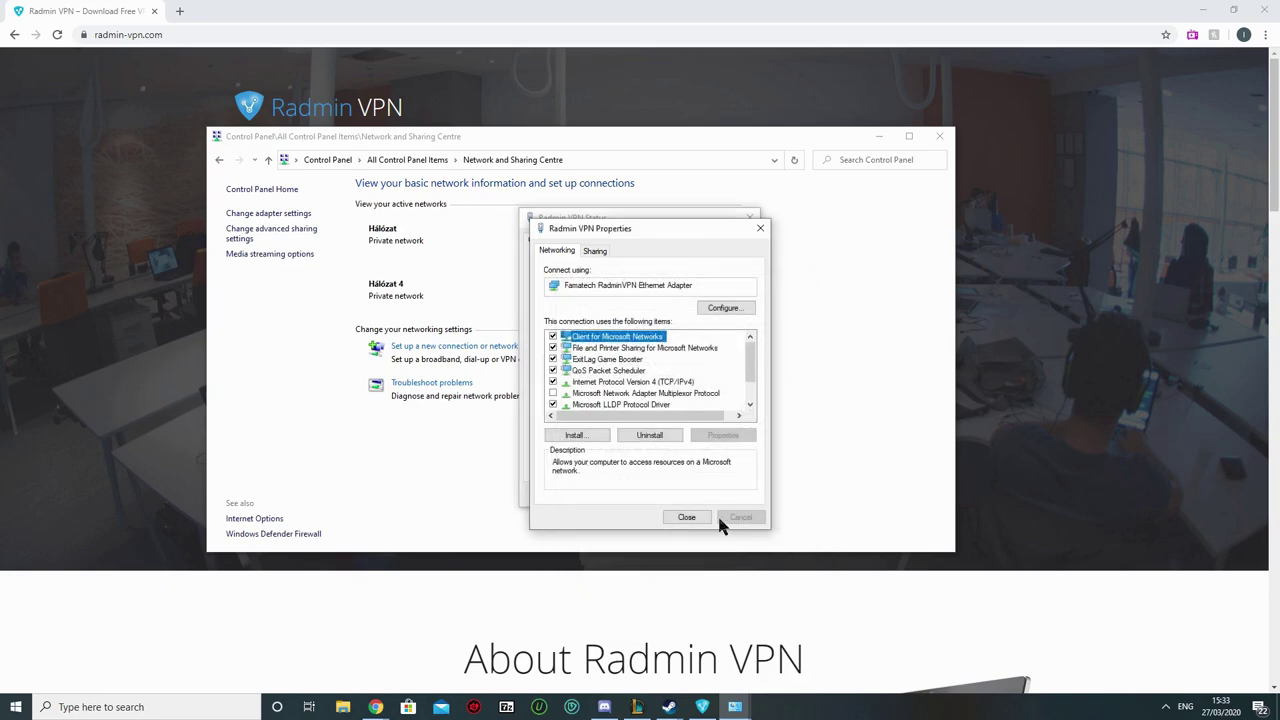
click(668, 516)
click(730, 495)
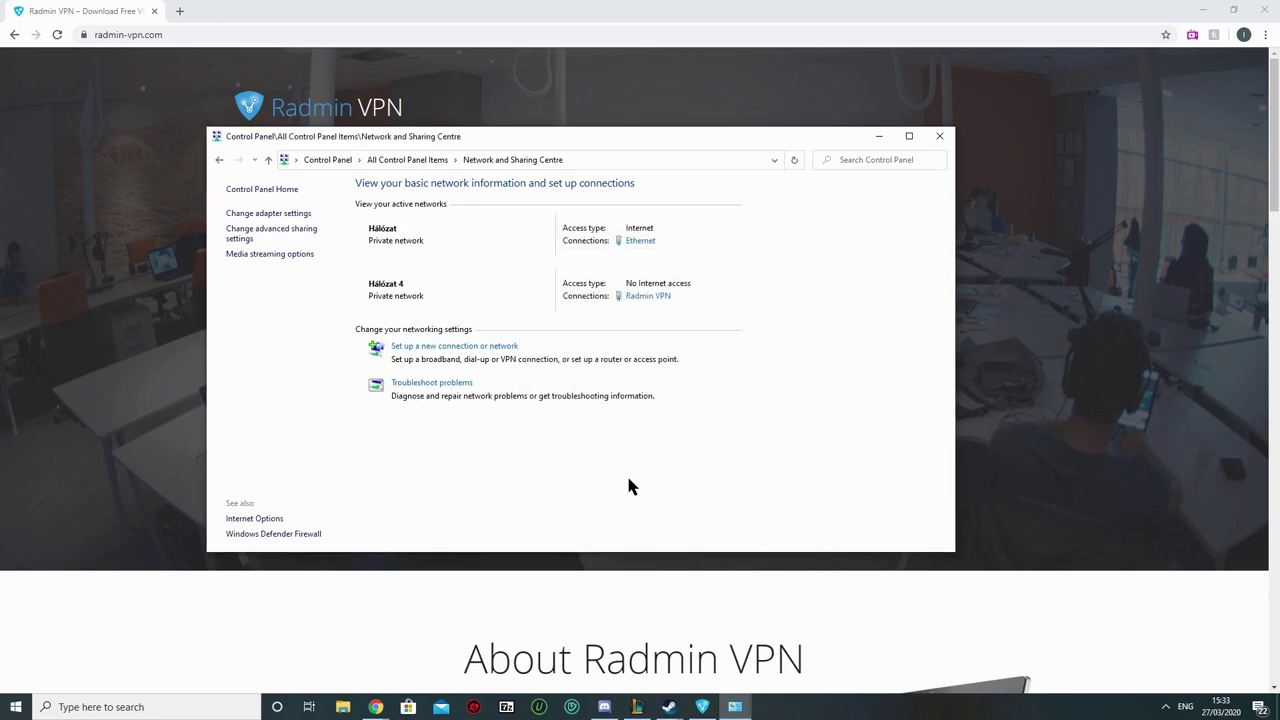
Minimise Network and Sharing Centre and open the Sacred Gold page in the Steam library.
click(877, 138)
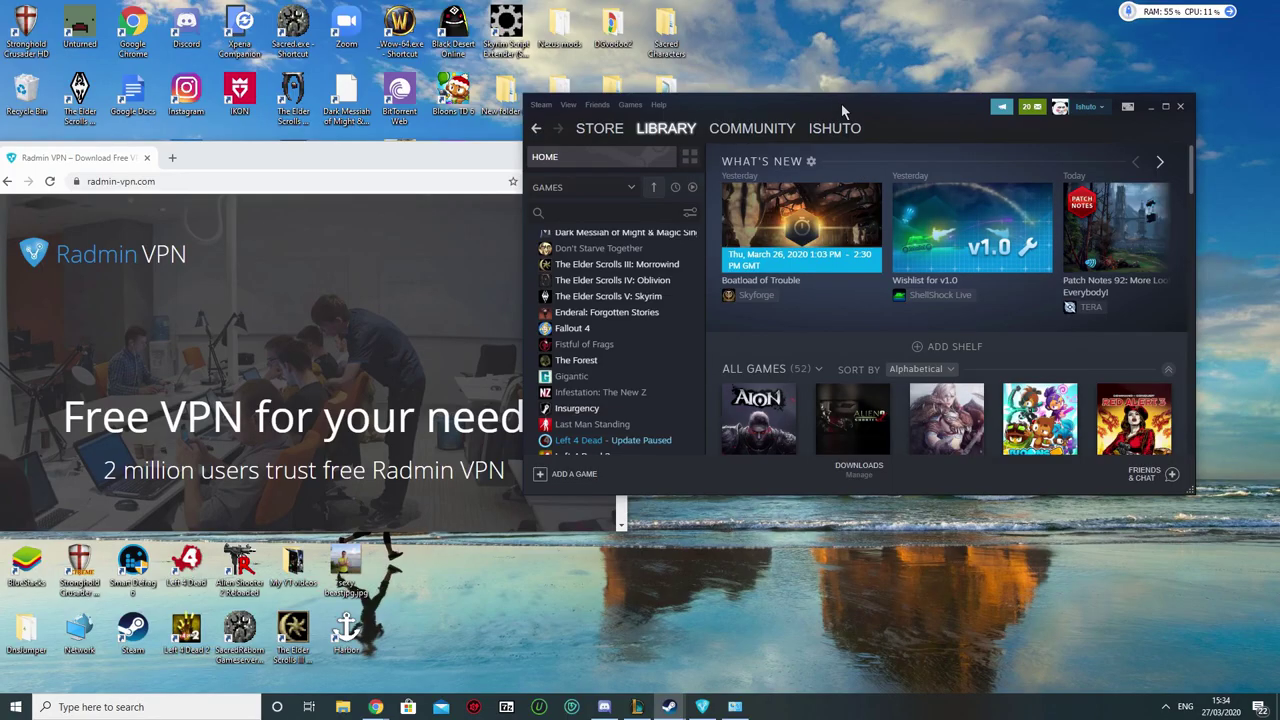
drag(841, 103, 806, 136)
scroll(592, 450, down, 5)
scroll(592, 450, down, 2)
click(543, 335)
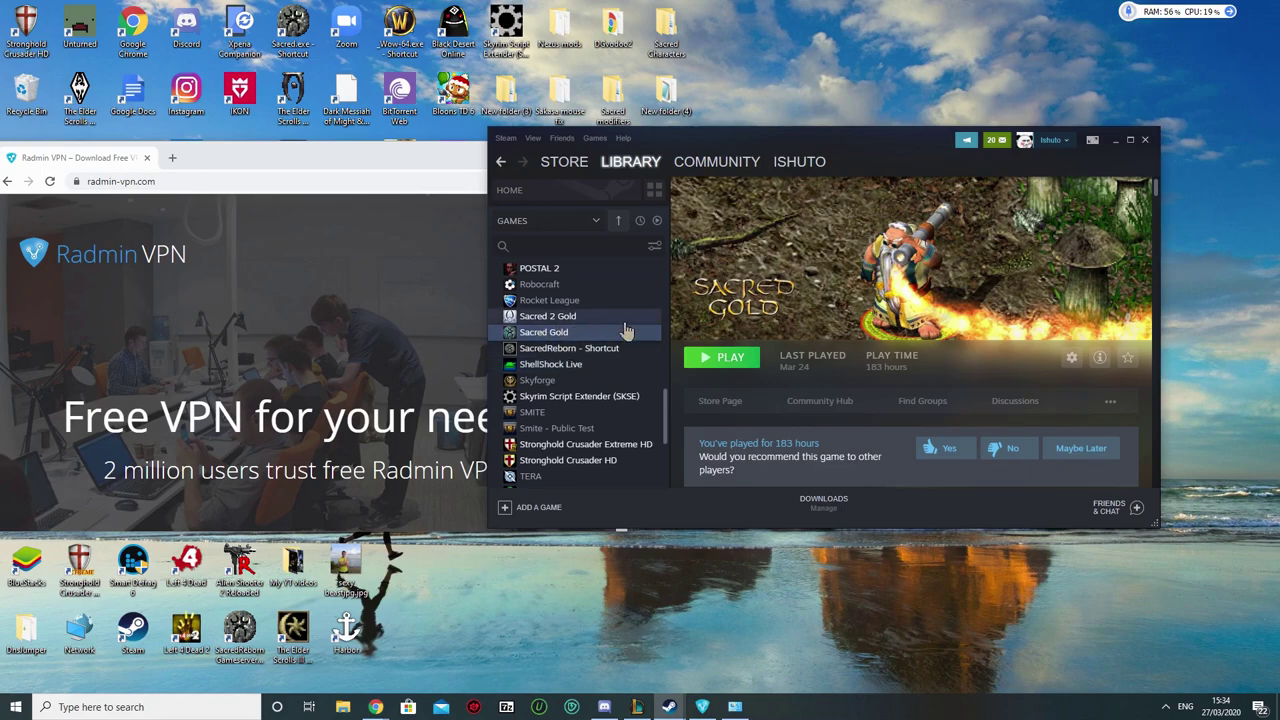
Browse Sacred Gold's local files from its Properties' Local Files section.
right_click(549, 339)
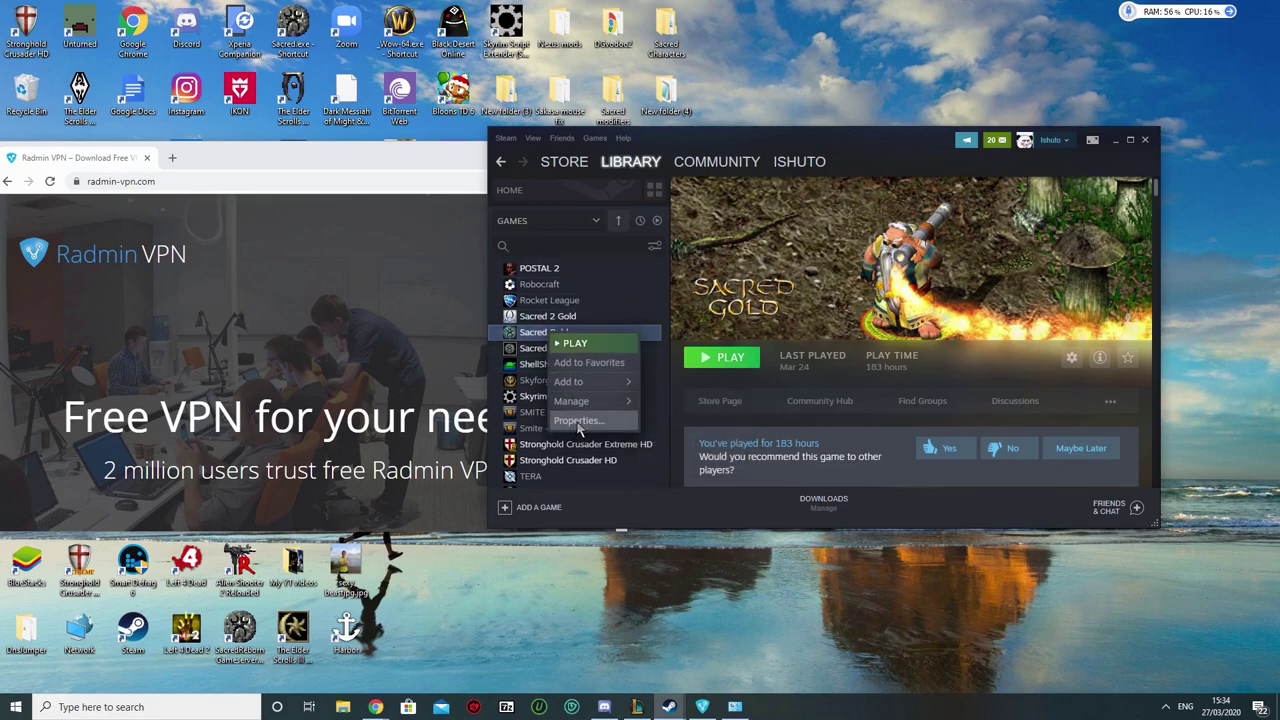
click(578, 421)
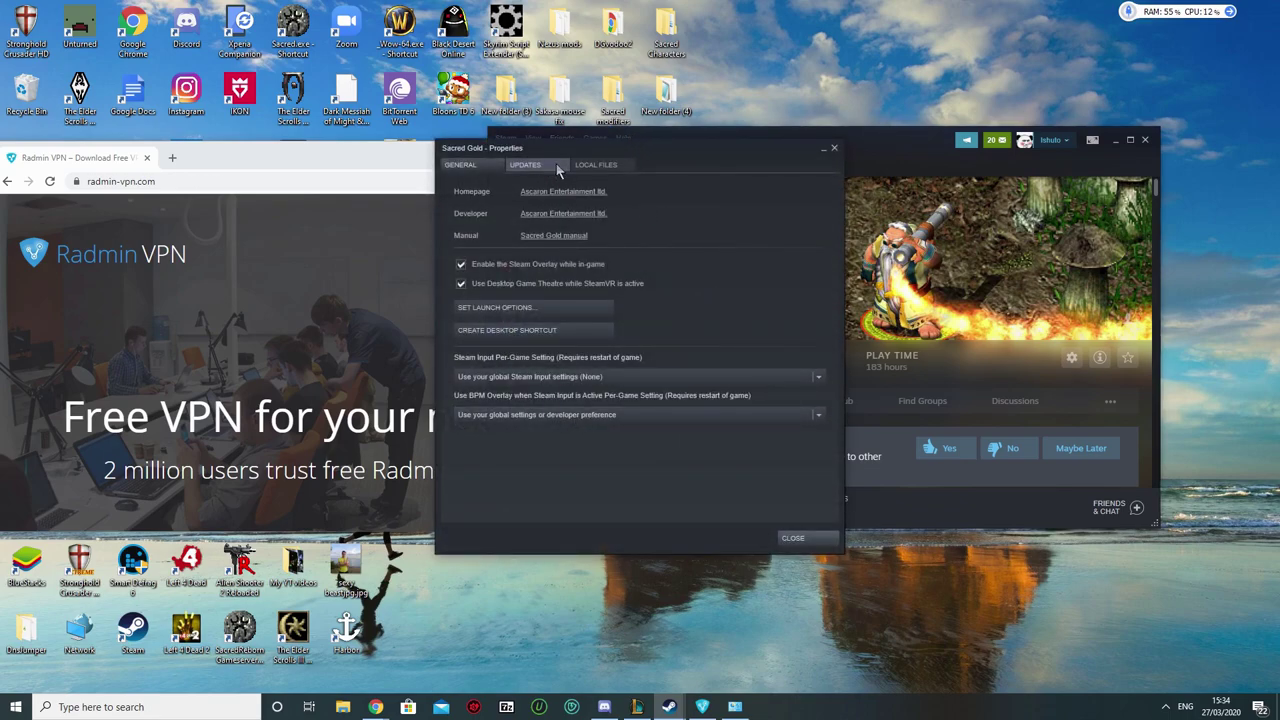
click(604, 166)
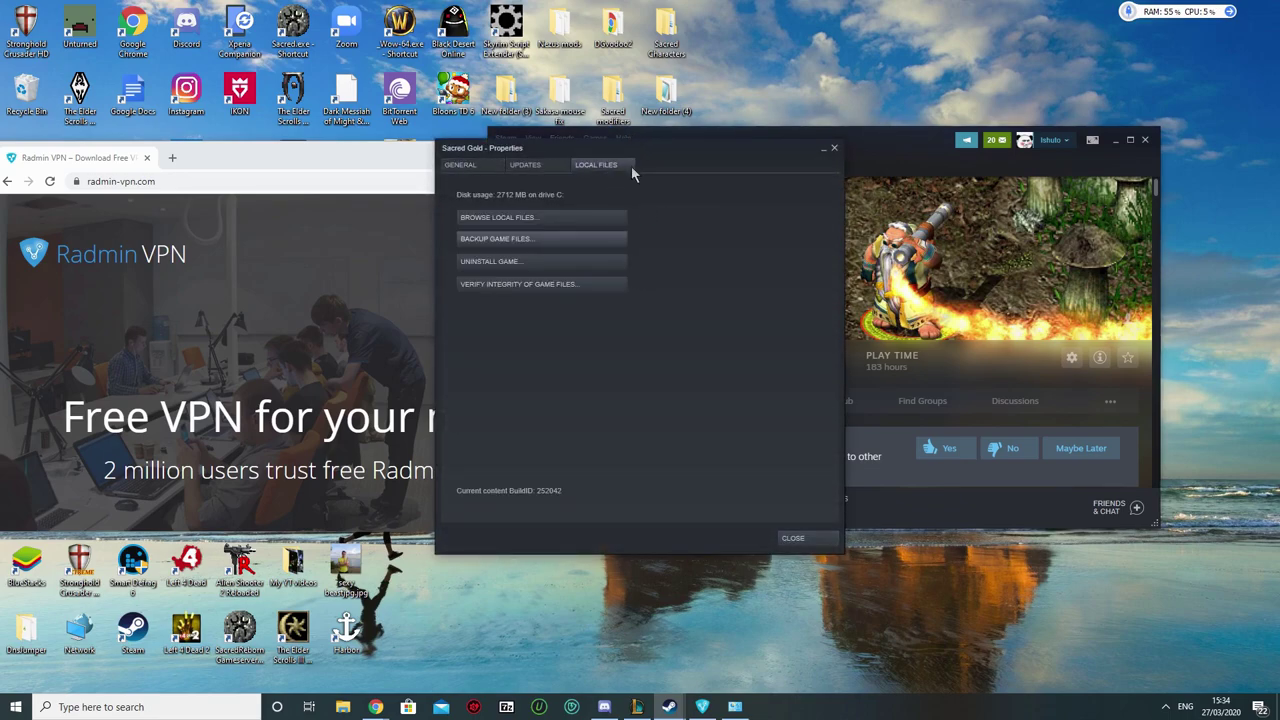
click(534, 220)
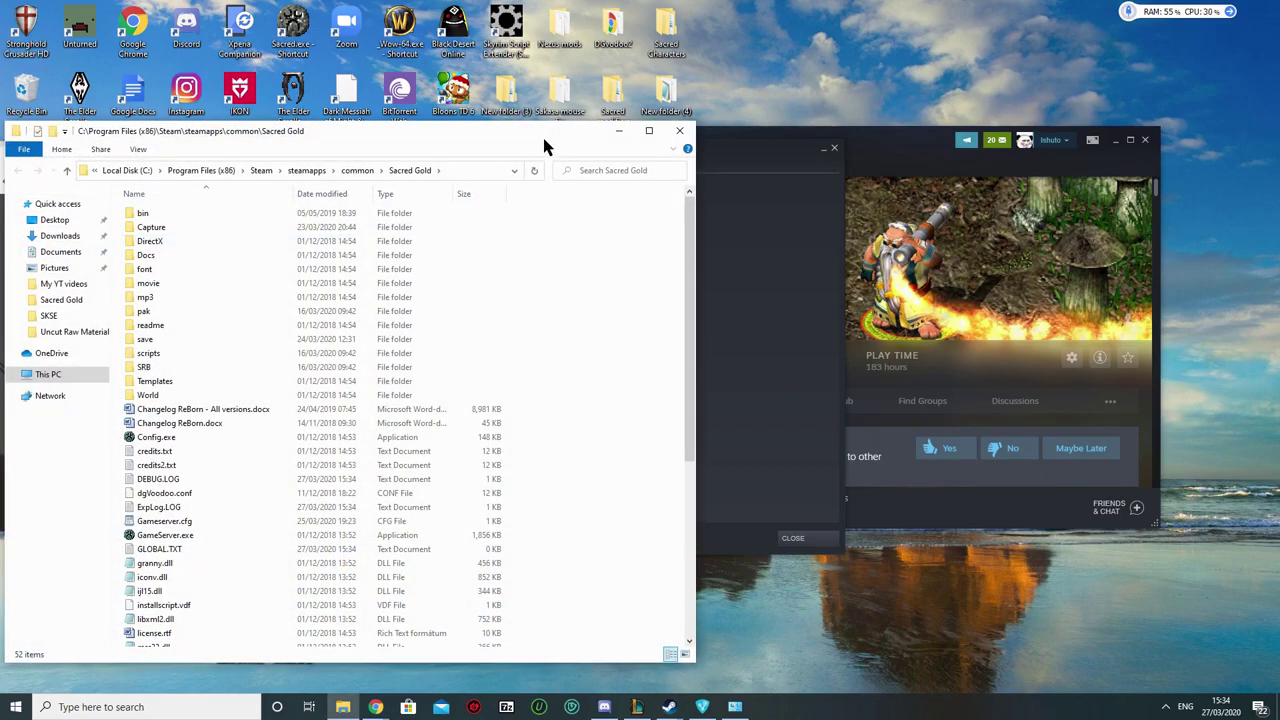
Move the Sacred Gold folder window up, minimise Steam, and scroll the file list.
drag(544, 146, 750, 91)
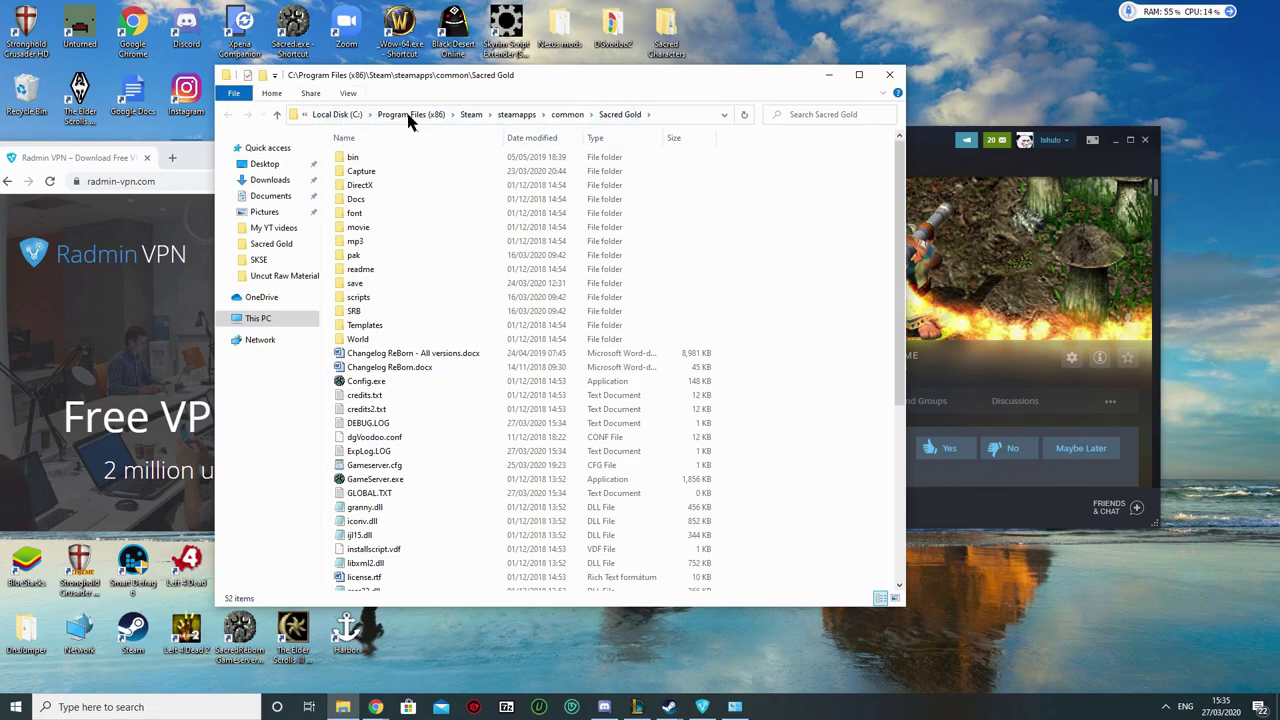
click(1113, 140)
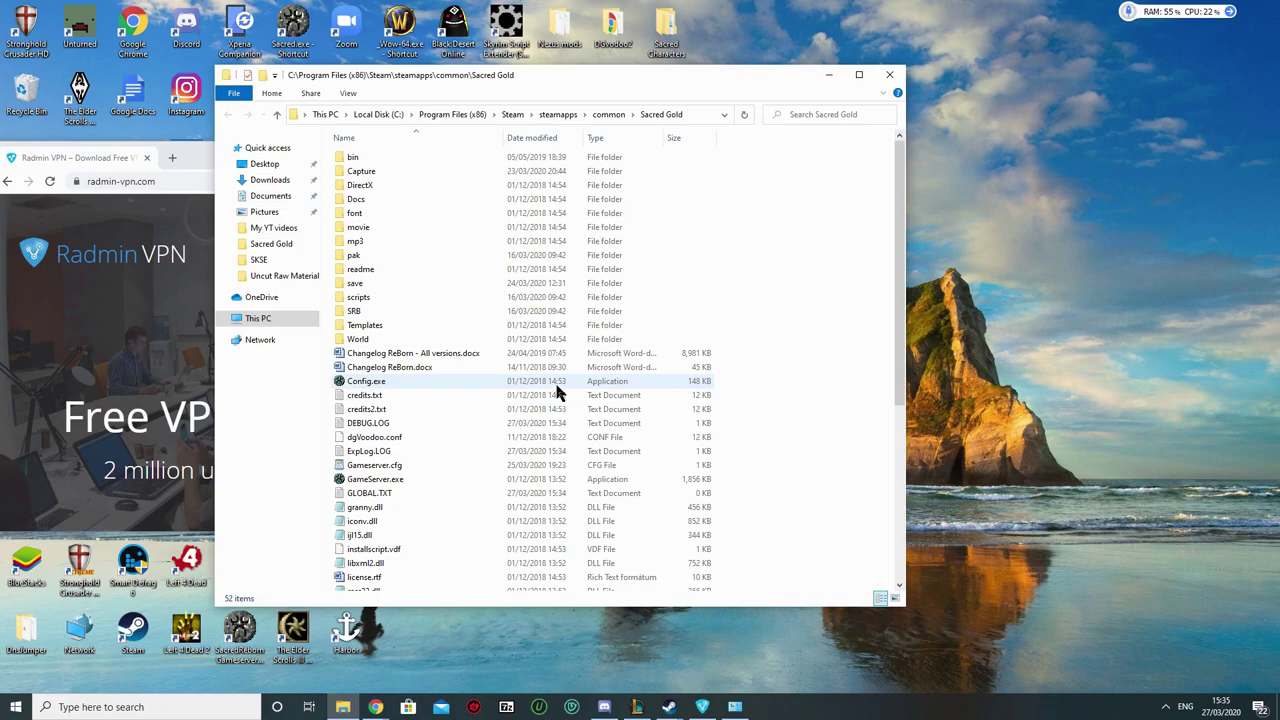
scroll(558, 380, down, 4)
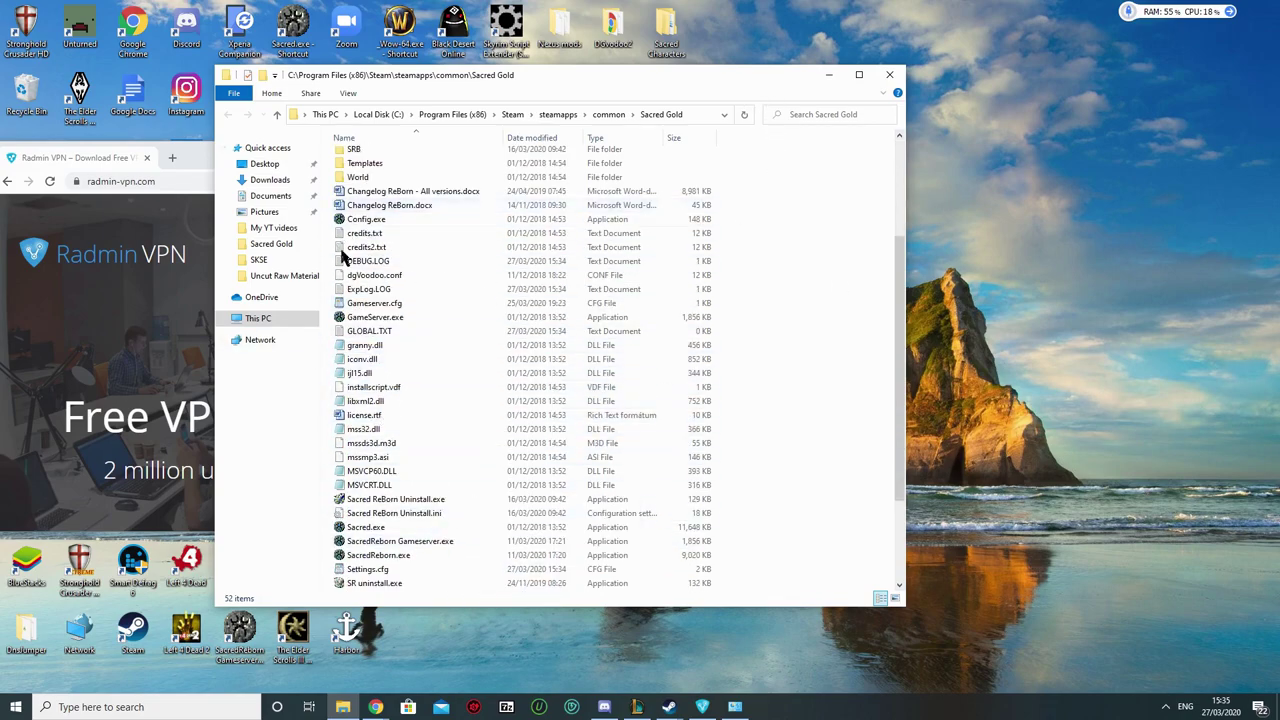
Reopen the Radmin VPN window from its system tray icon.
click(1163, 706)
right_click(1206, 600)
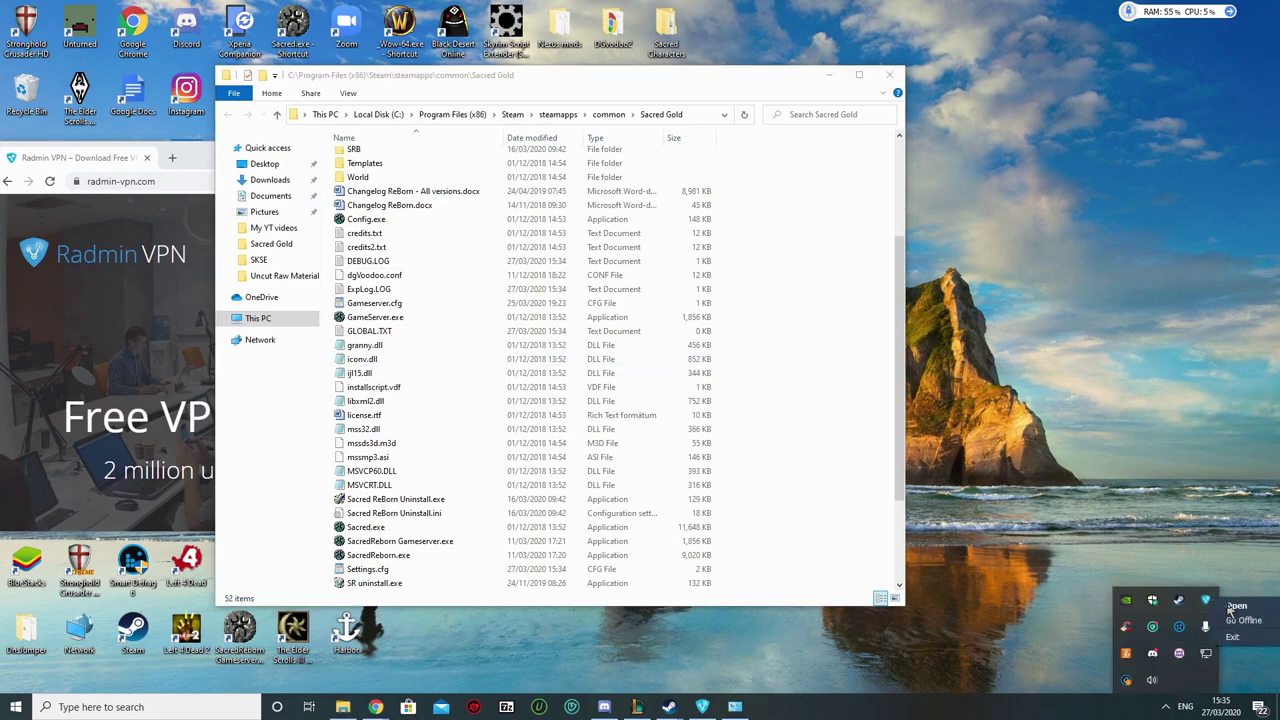
click(1236, 606)
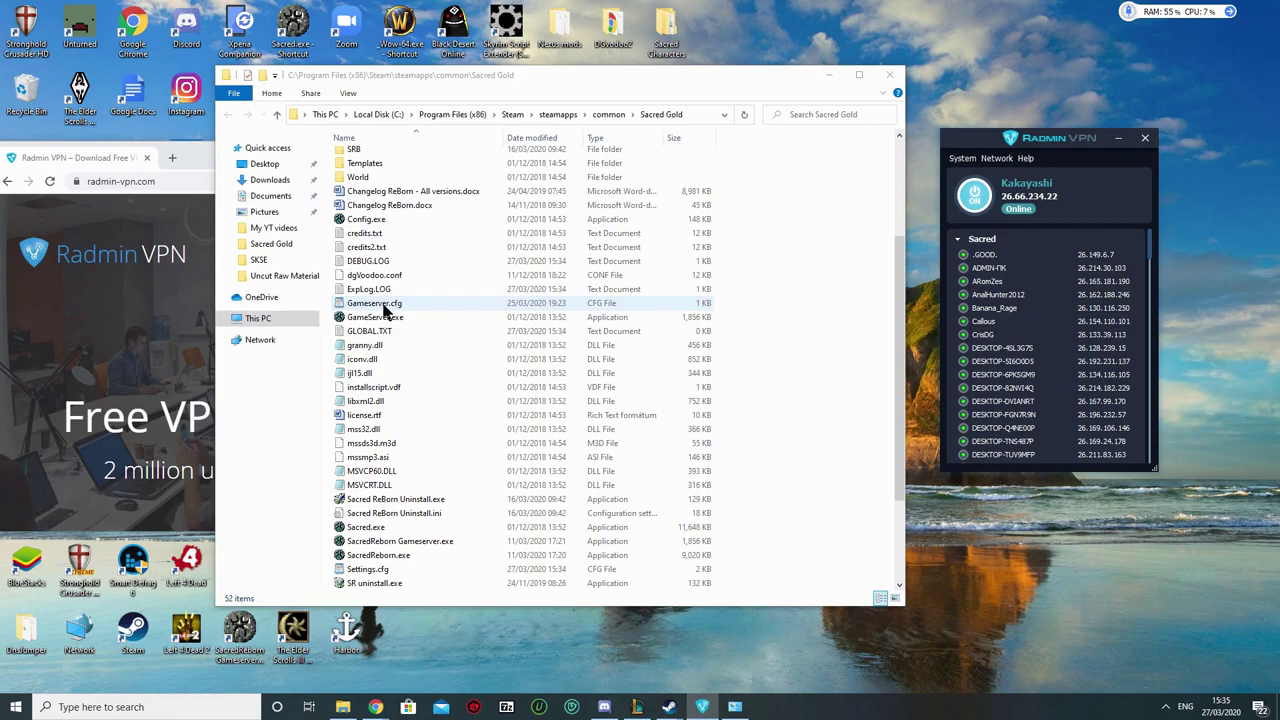
Open Gameserver.cfg in WordPad and move it aside to reveal Radmin VPN.
click(383, 308)
double_click(390, 310)
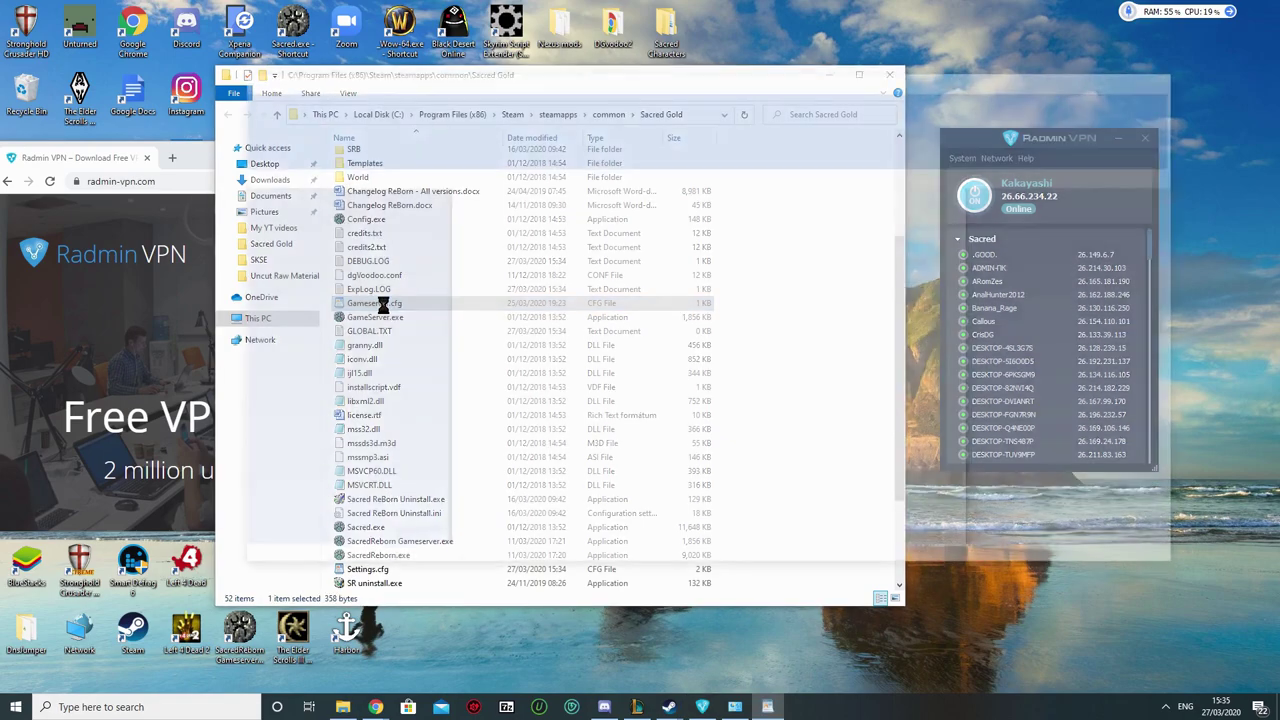
double_click(926, 75)
drag(792, 95, 626, 94)
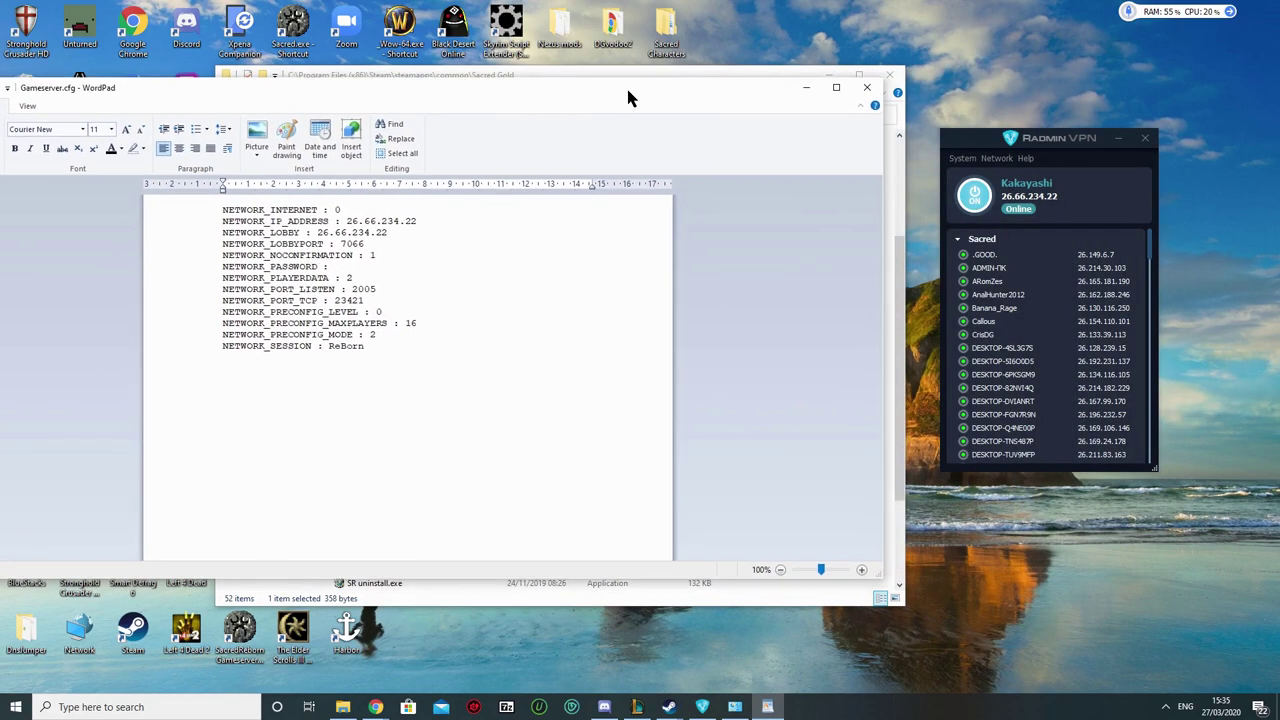
Copy the Radmin VPN IP address and place the cursor in the NETWORK_LOBBY value.
right_click(1040, 200)
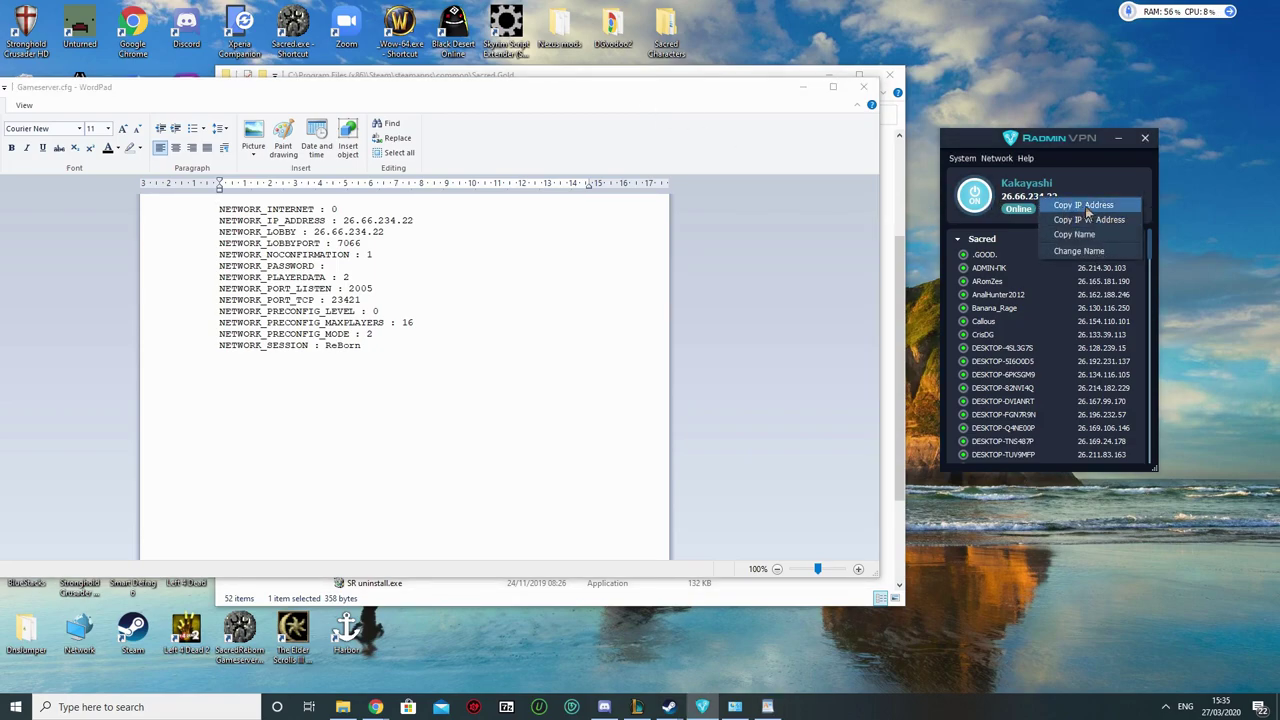
click(1090, 205)
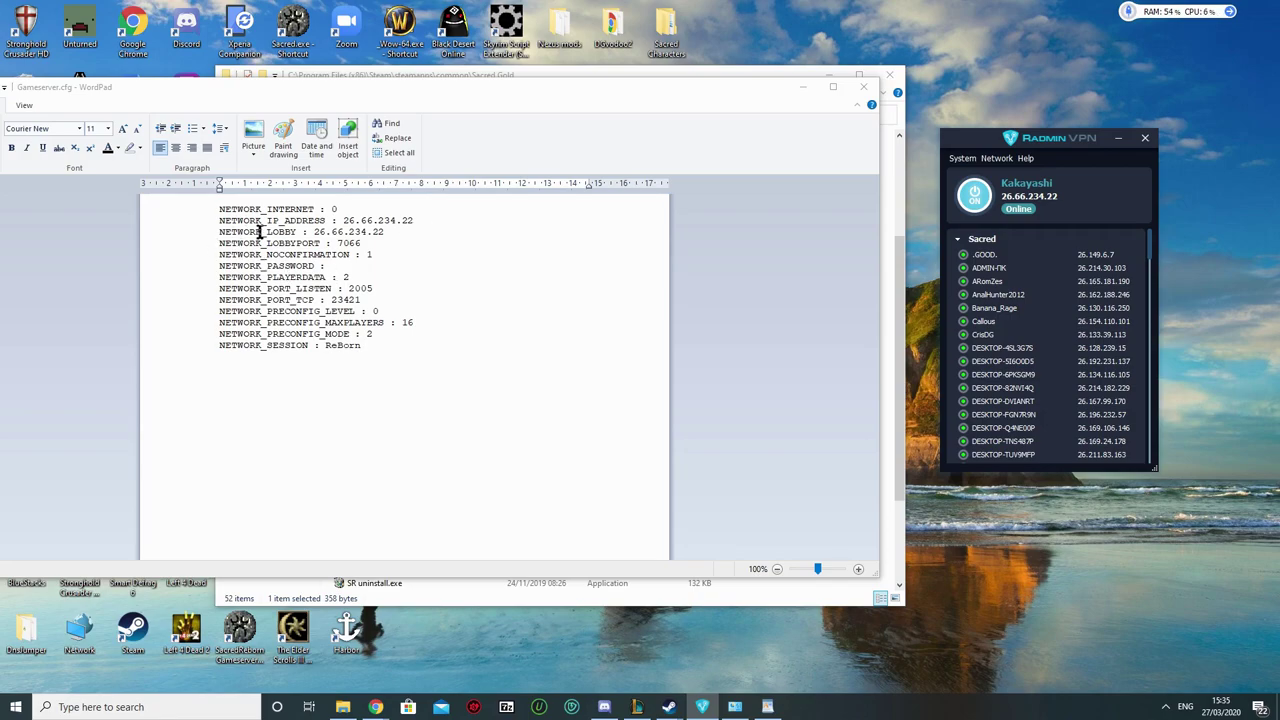
click(314, 233)
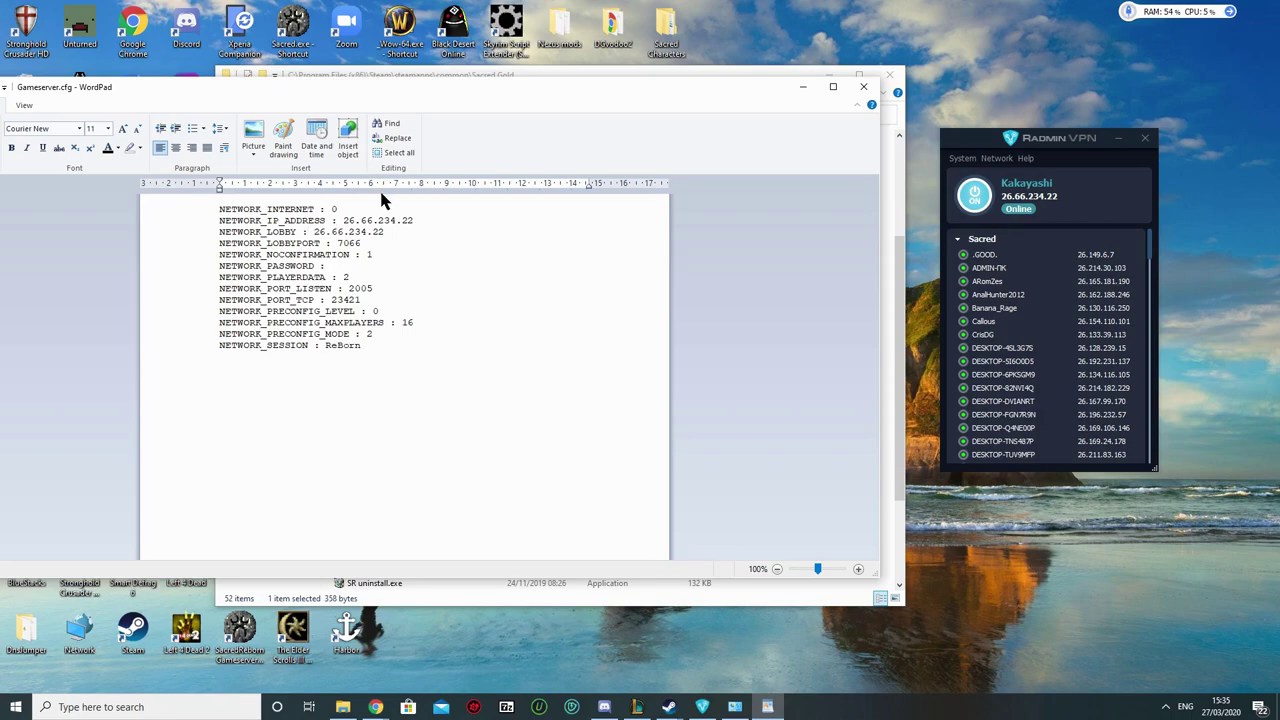
Close Gameserver.cfg, then open Settings.cfg, check its NETWORK_LOBBY line, and close it.
click(864, 88)
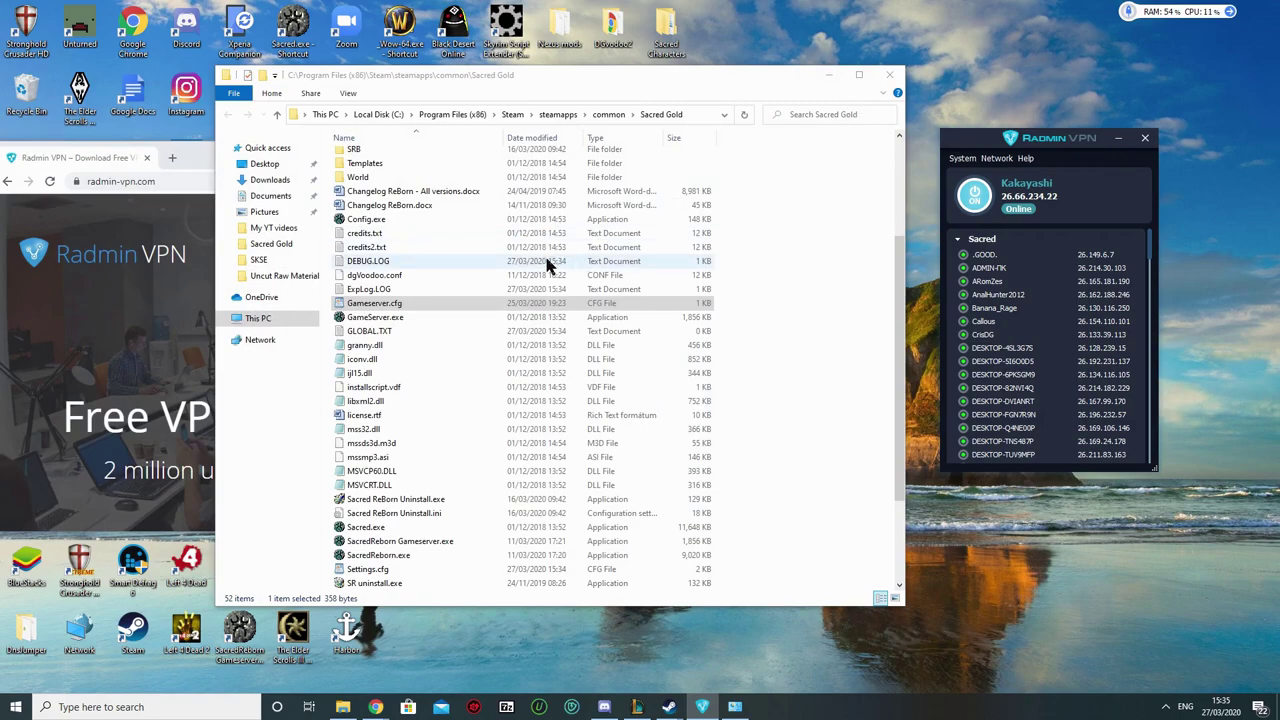
scroll(490, 352, down, 2)
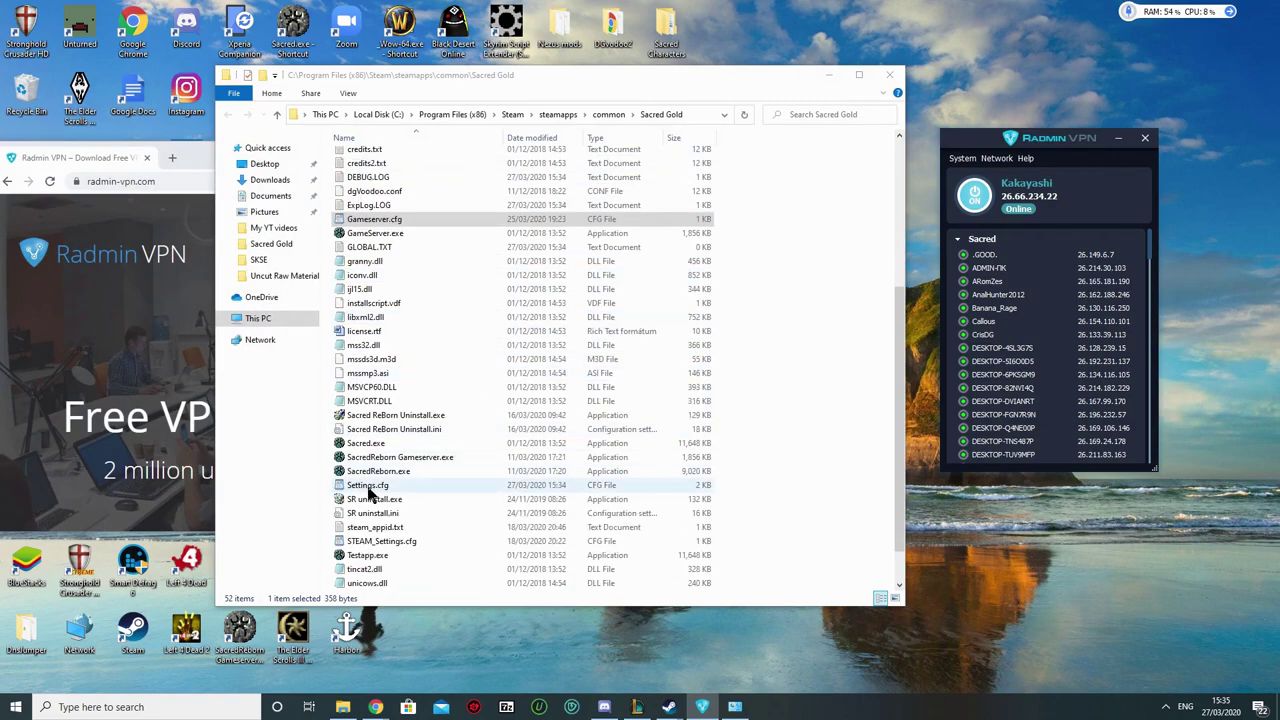
double_click(366, 488)
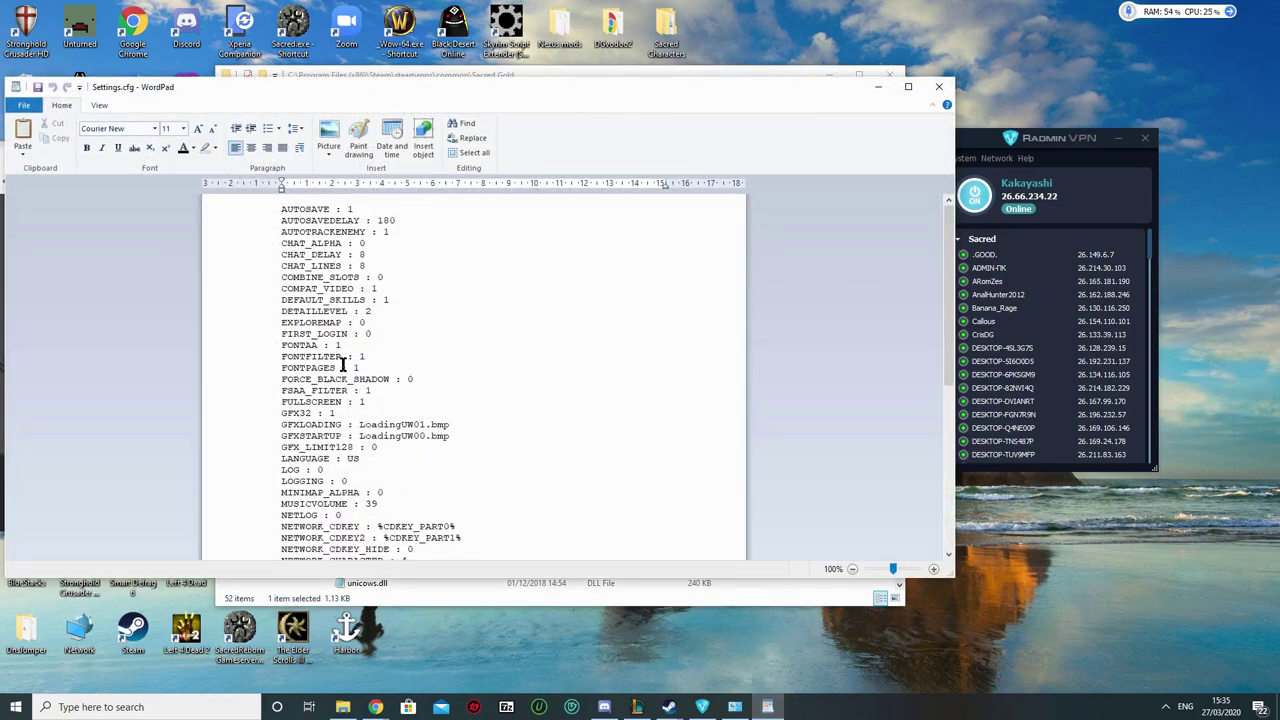
scroll(443, 306, down, 3)
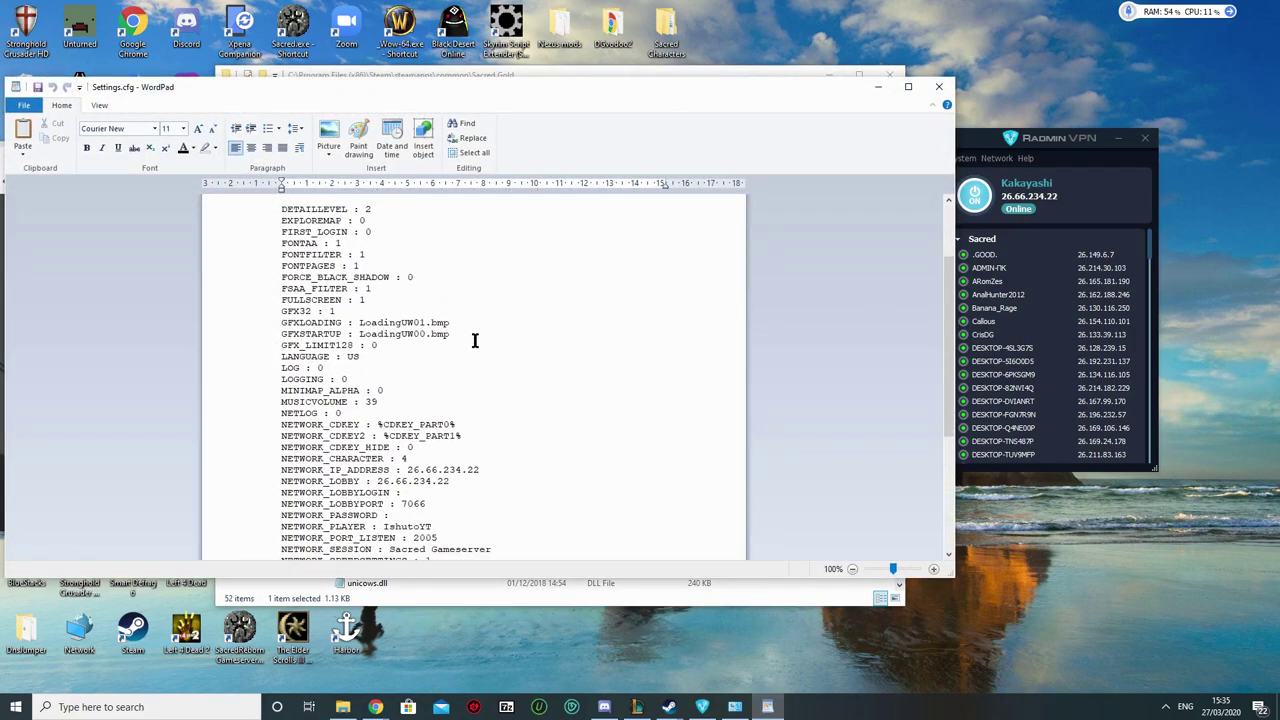
drag(479, 470, 284, 492)
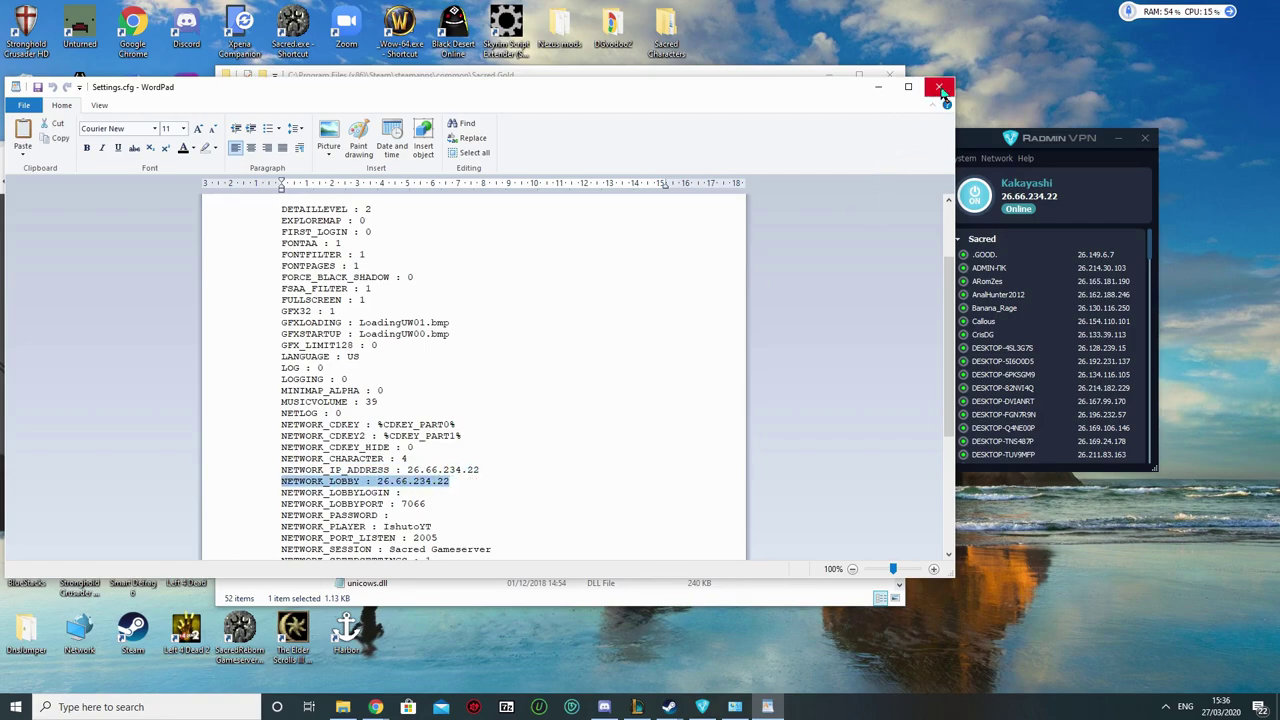
click(938, 87)
Open STEAM_Settings.cfg, check its NETWORK_IP_ADDRESS and NETWORK_LOBBY lines, and close it.
scroll(537, 377, down, 1)
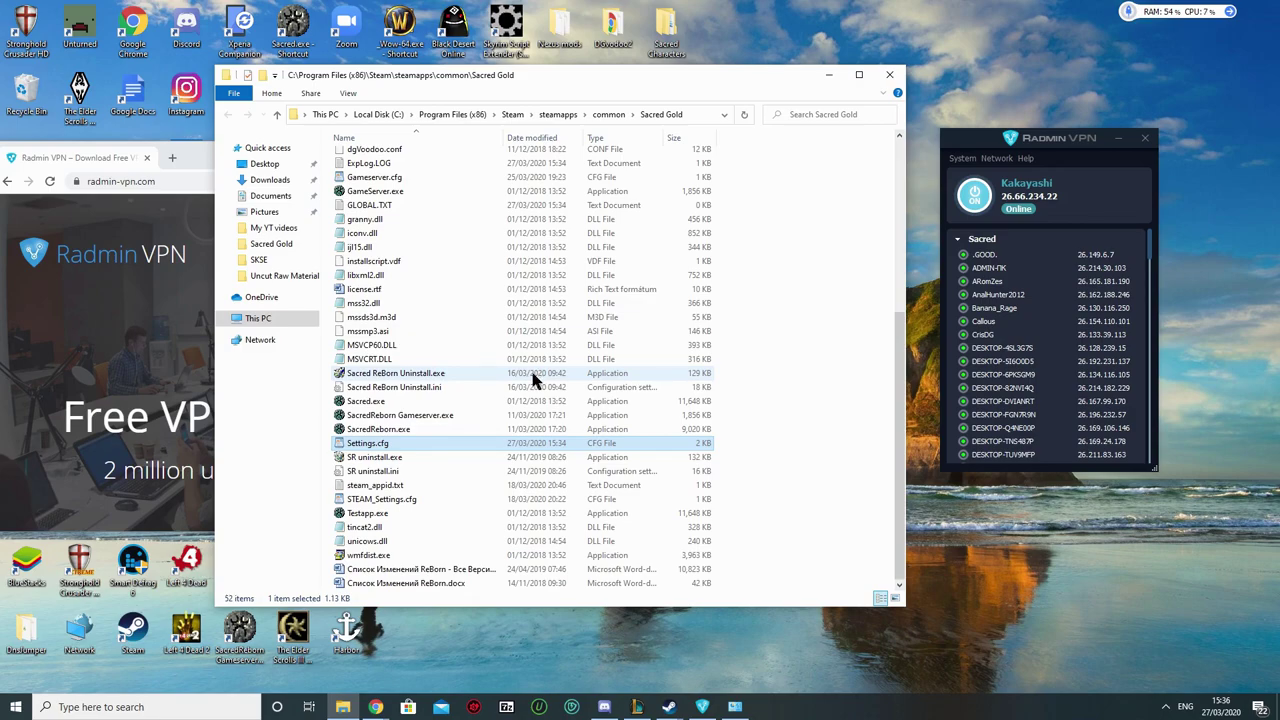
click(410, 500)
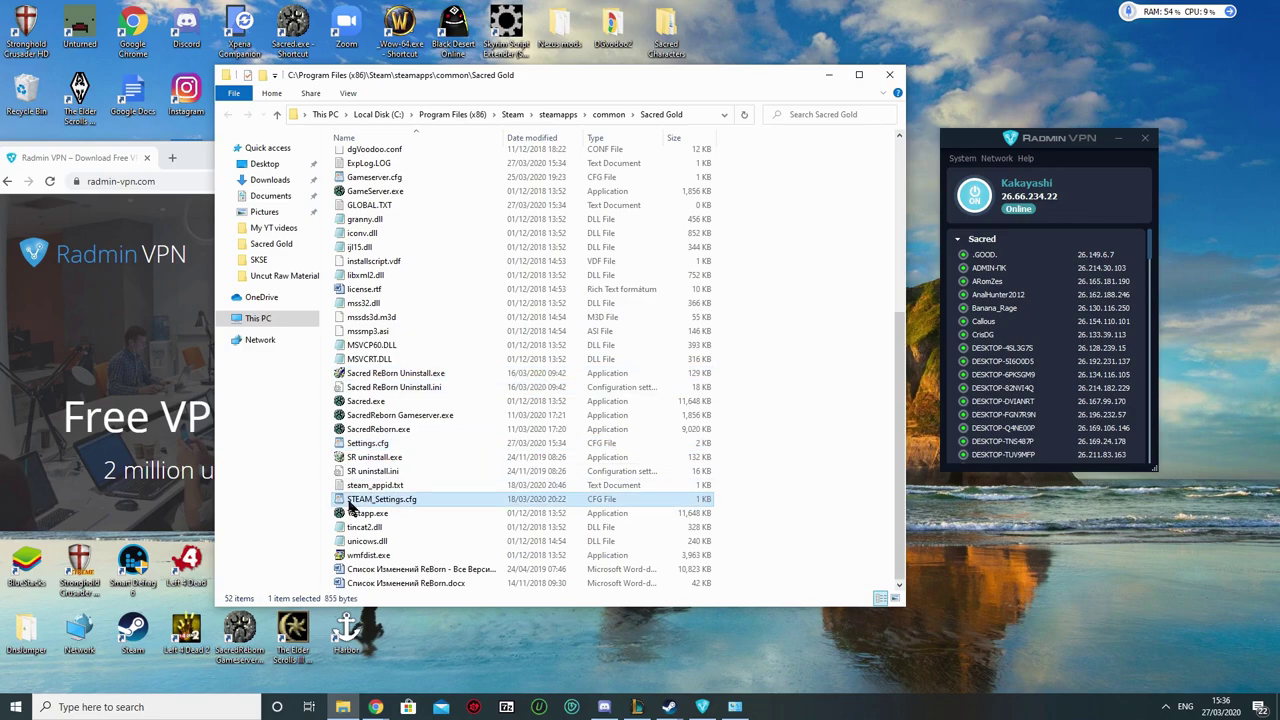
double_click(417, 502)
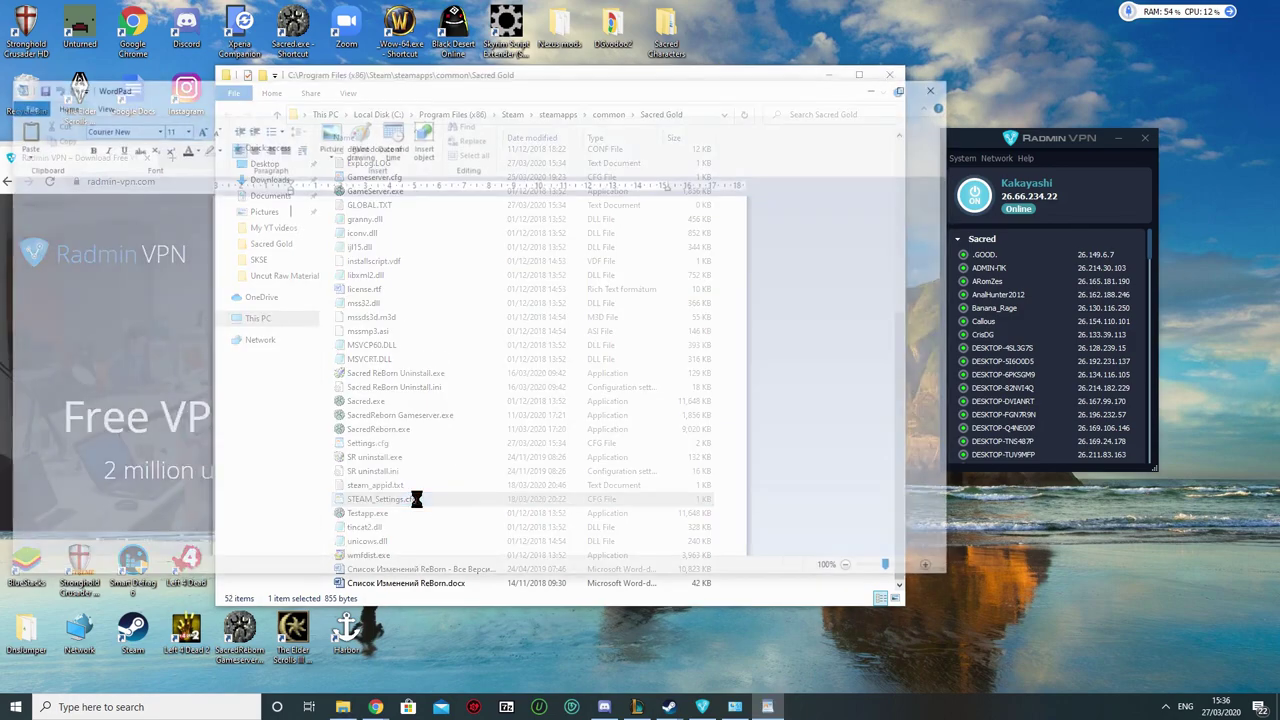
drag(485, 492, 288, 494)
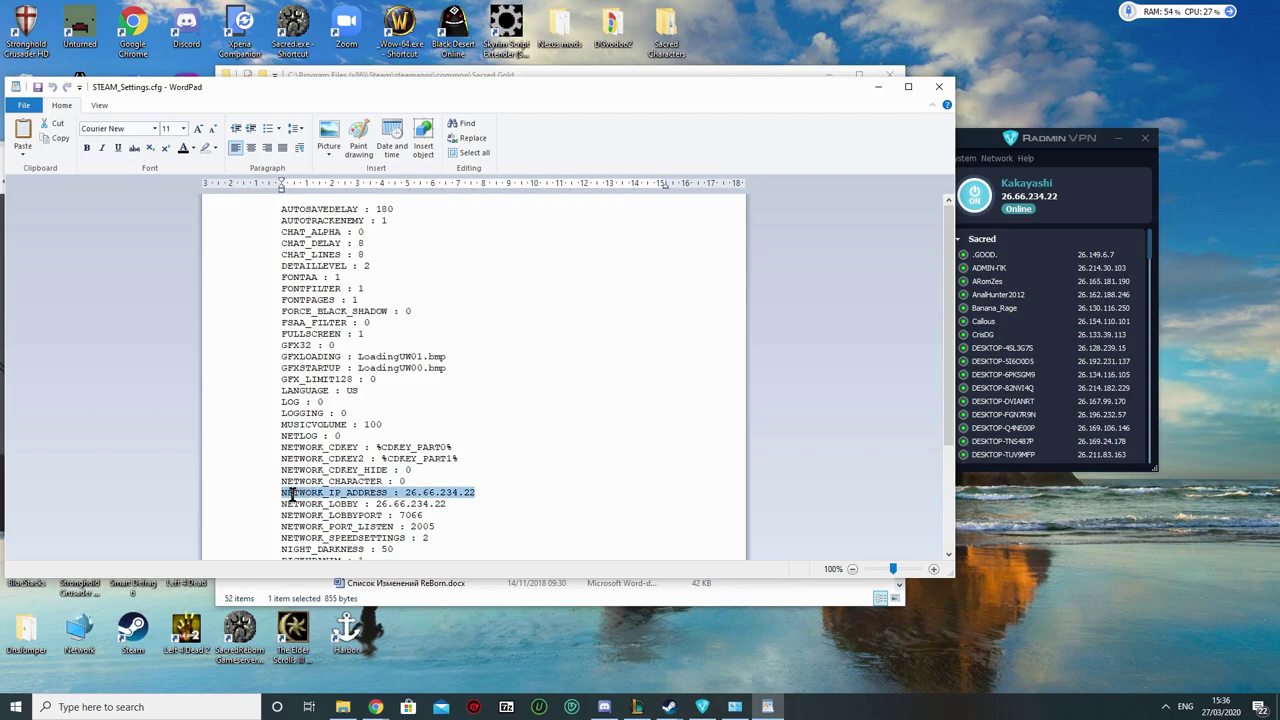
click(447, 505)
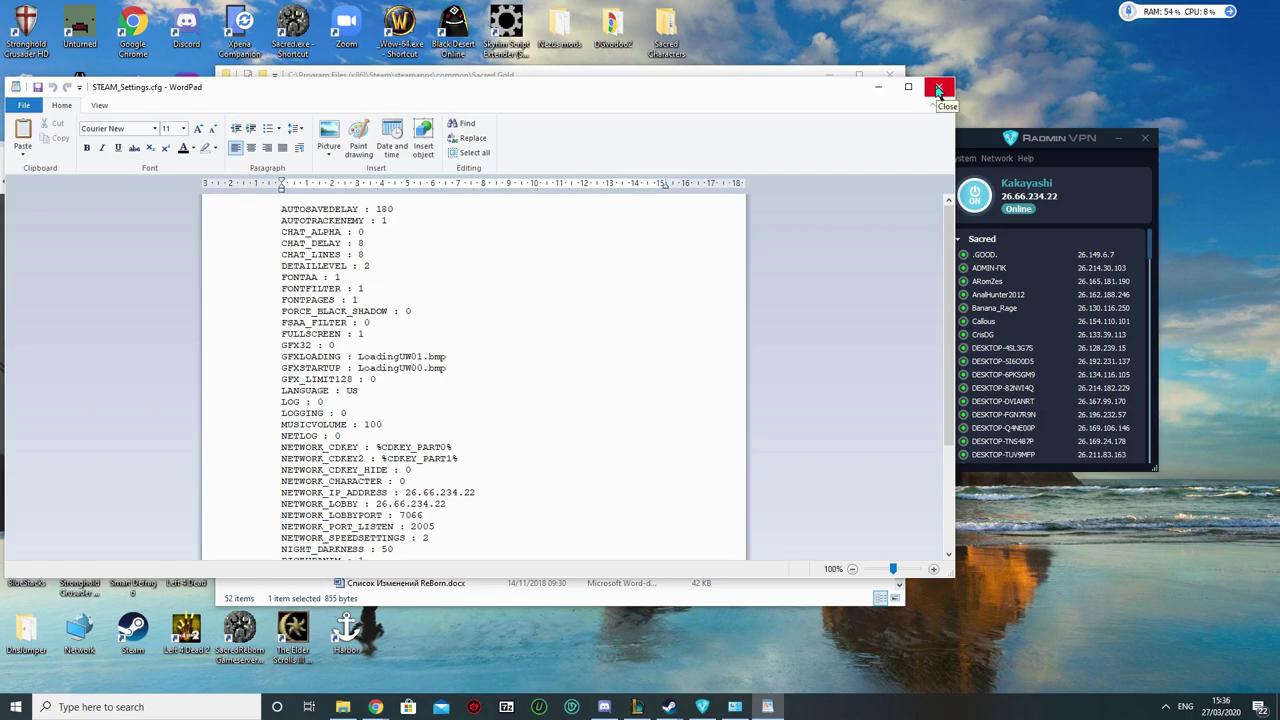
click(940, 90)
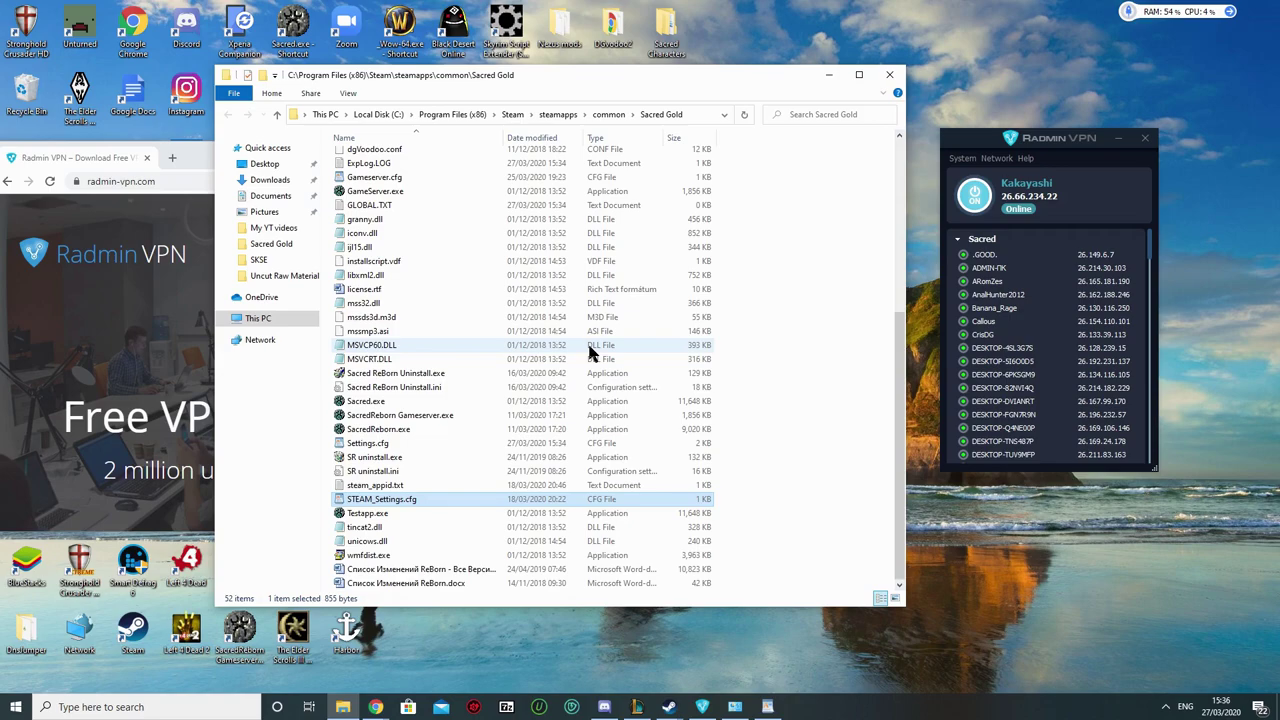
Close the Sacred Gold properties dialog and enter Sacred ReBorn's multiplayer lobby listing Sacred Gameserver.
click(825, 75)
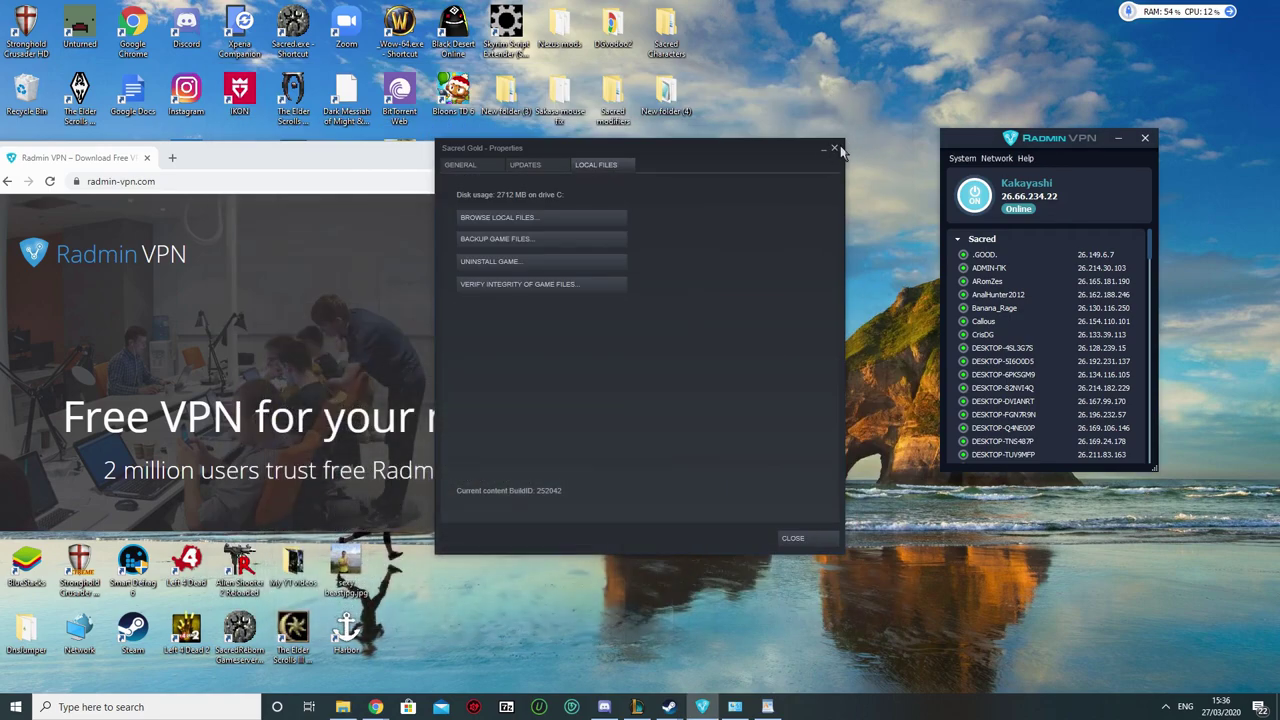
click(835, 148)
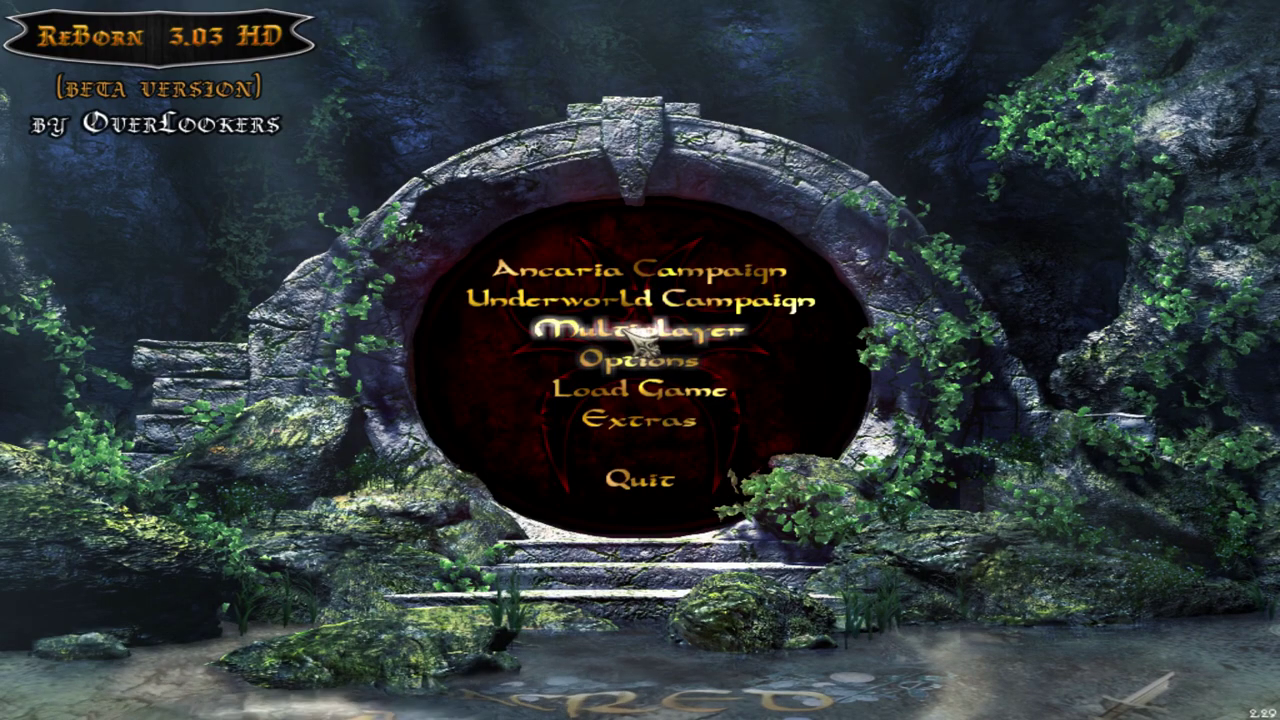
click(643, 336)
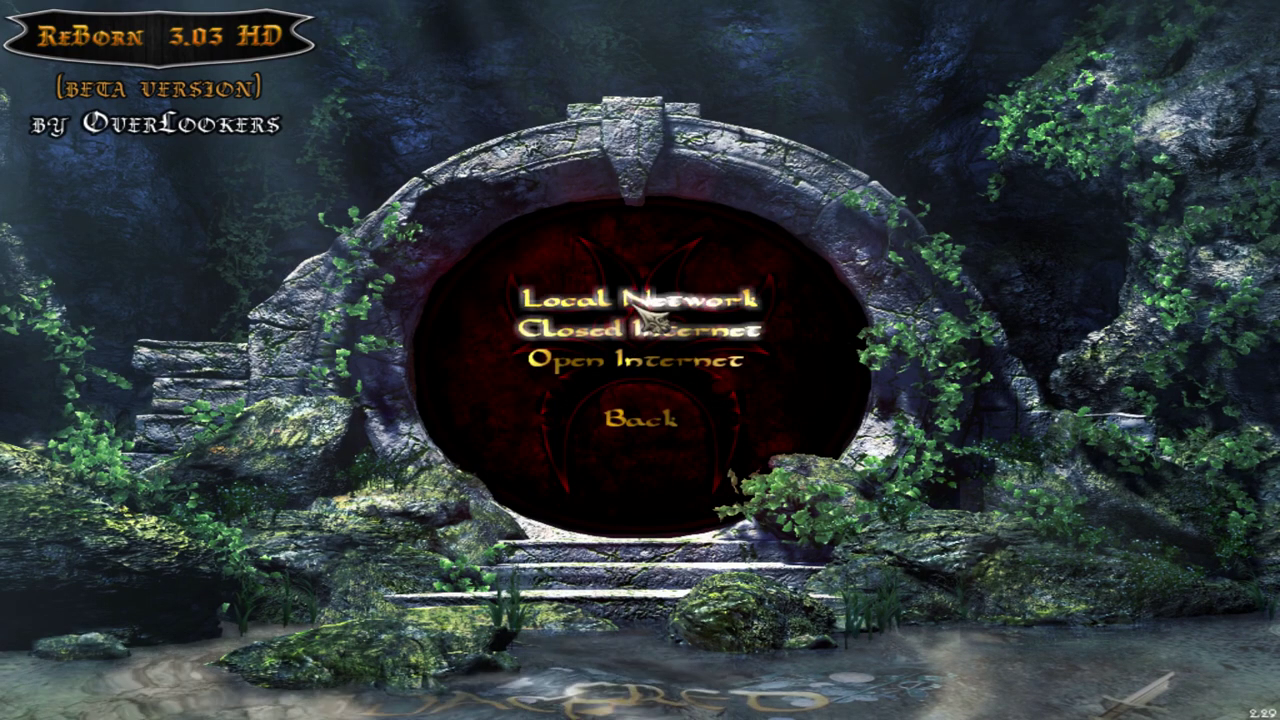
click(634, 303)
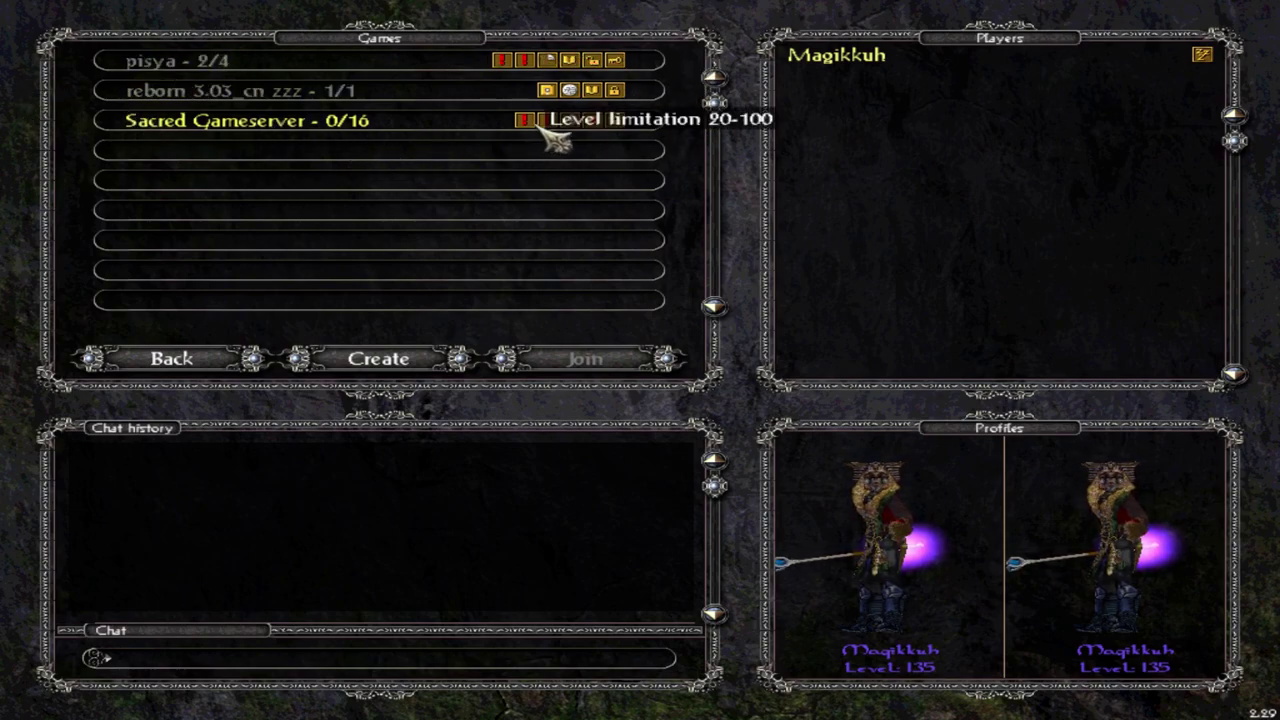
mouse_move(548, 118)
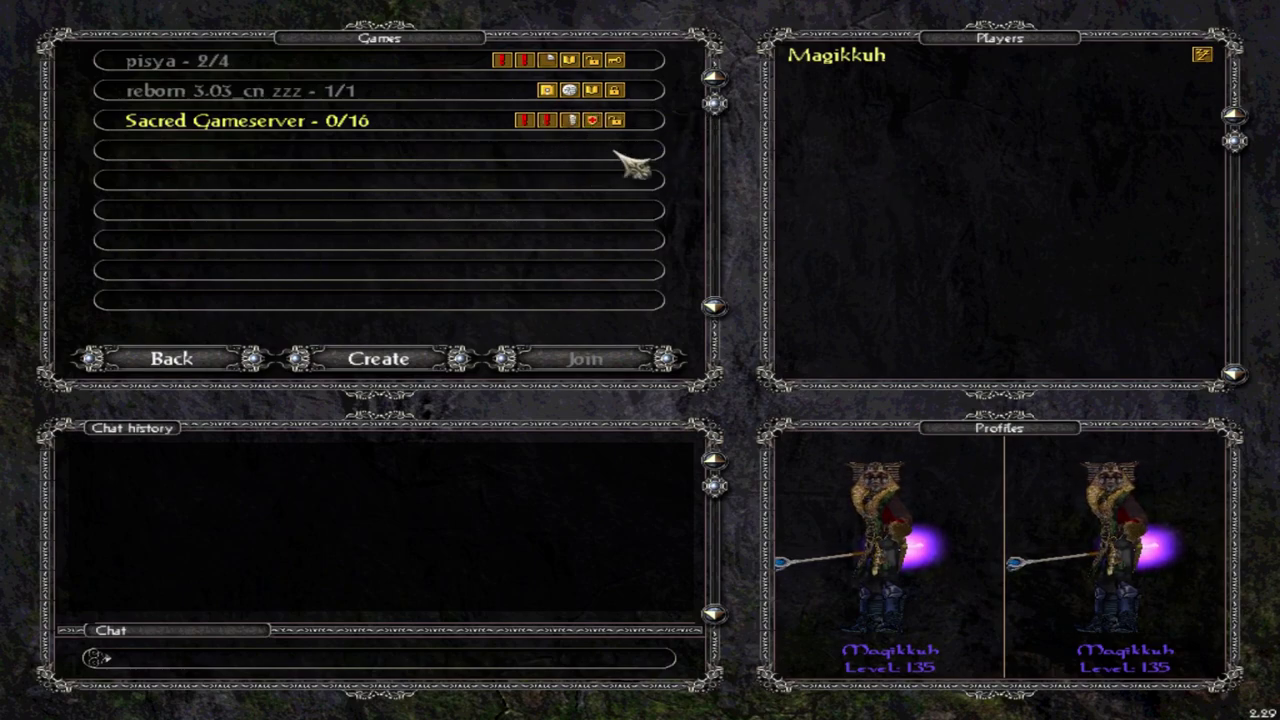
Go back to the main menu, review and accept the Options screen, then quit Sacred ReBorn.
click(218, 360)
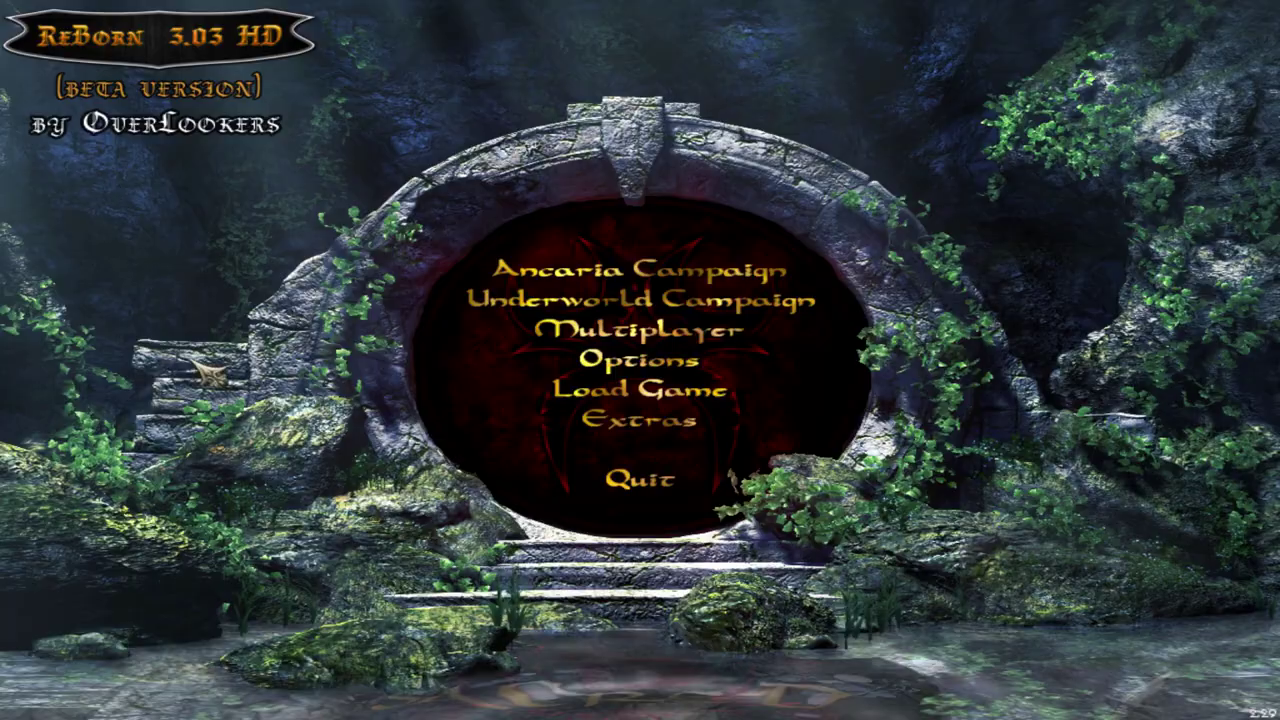
click(650, 375)
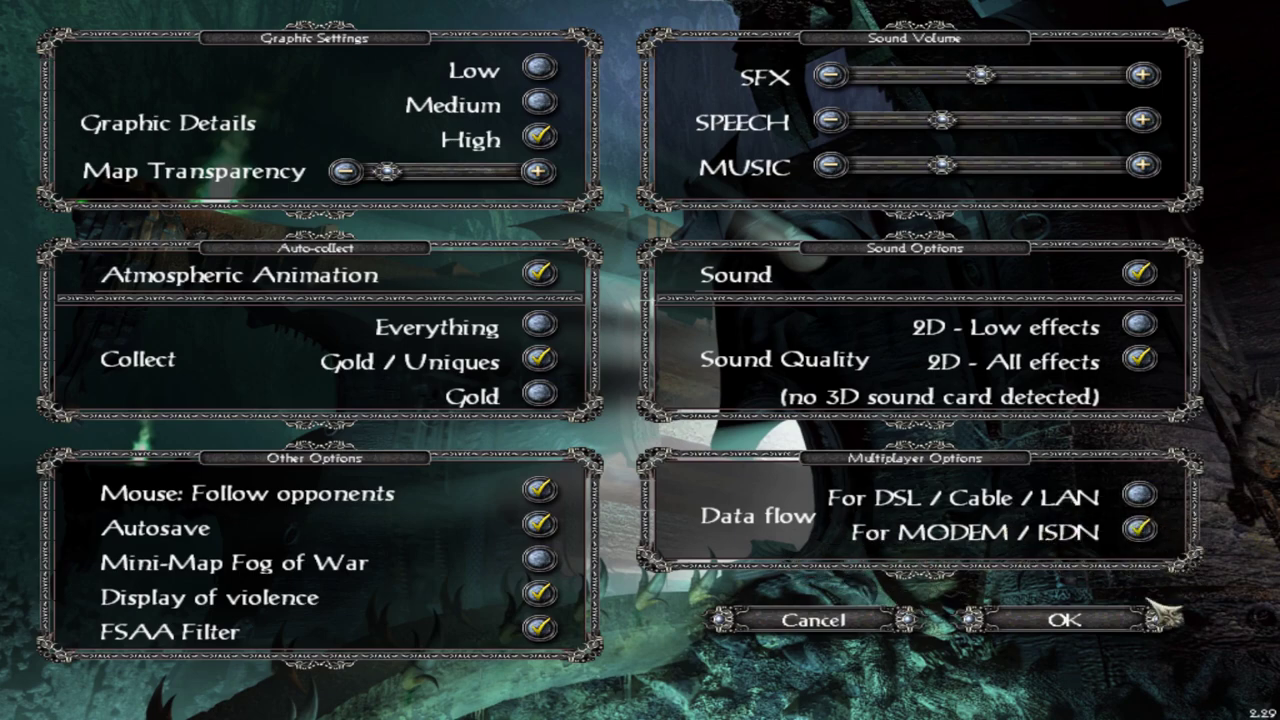
click(1082, 624)
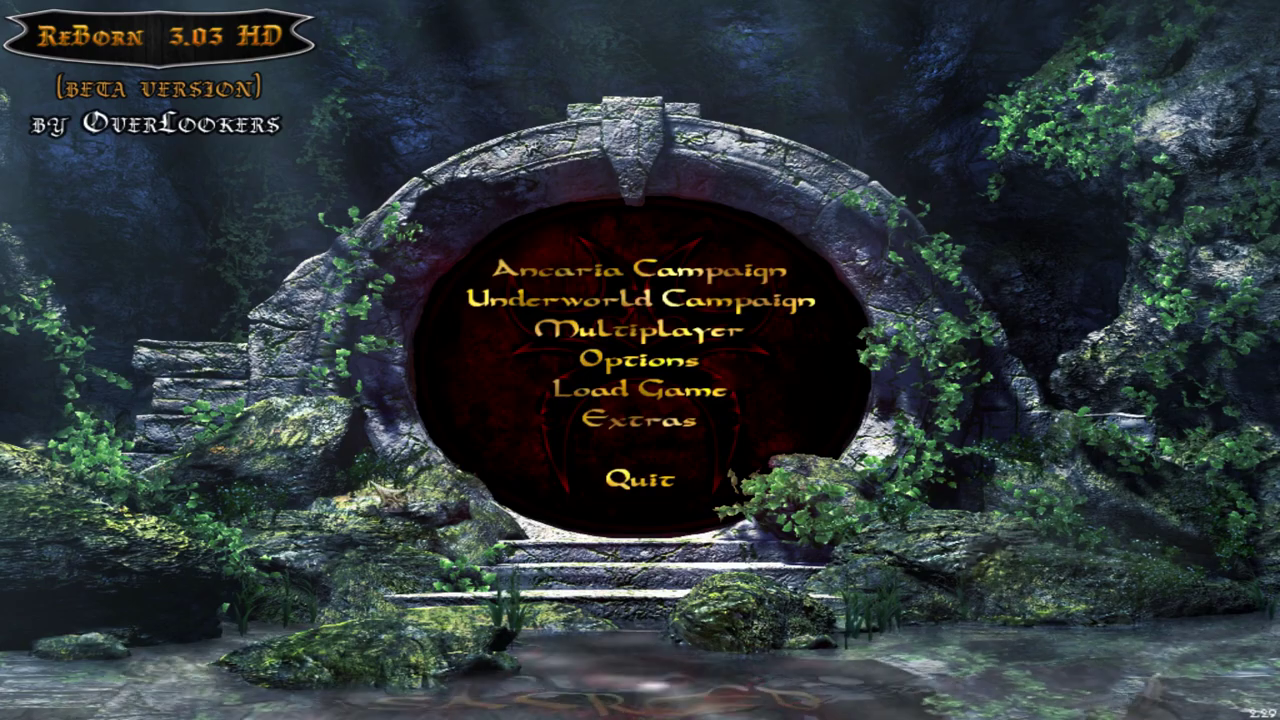
click(625, 478)
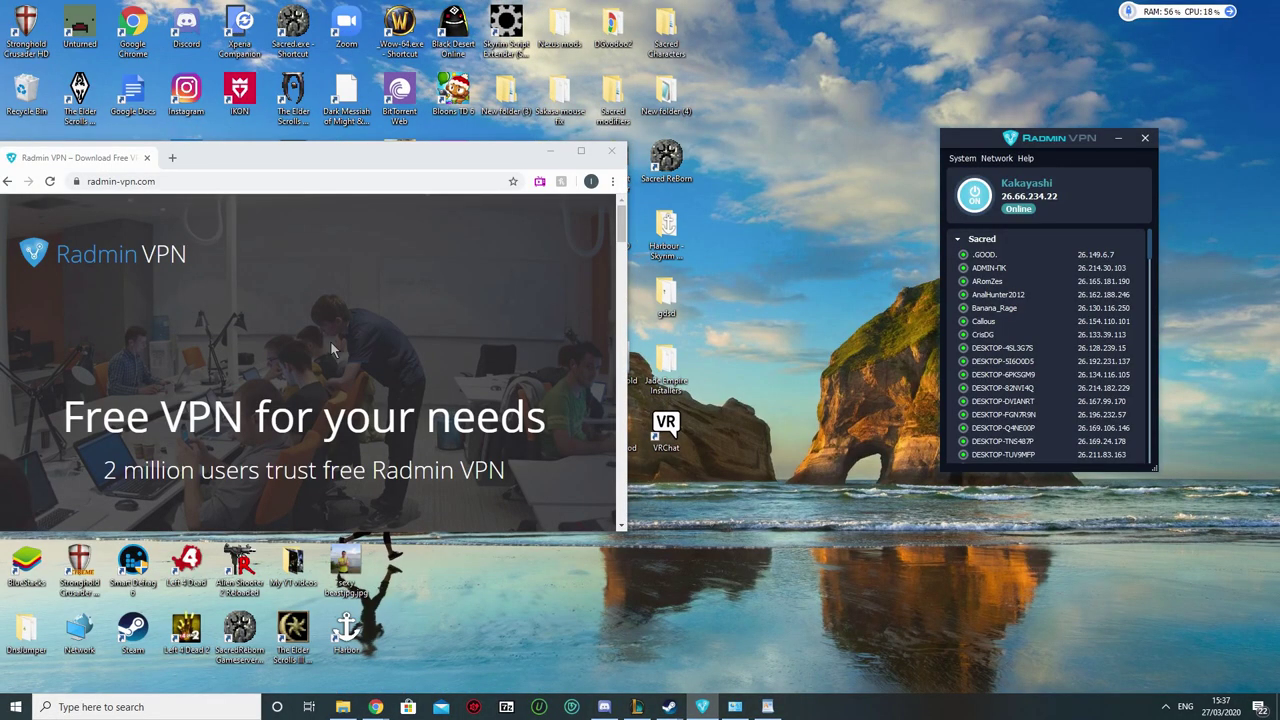
Search Windows for 'fire' and open Firewall & network protection.
click(180, 709)
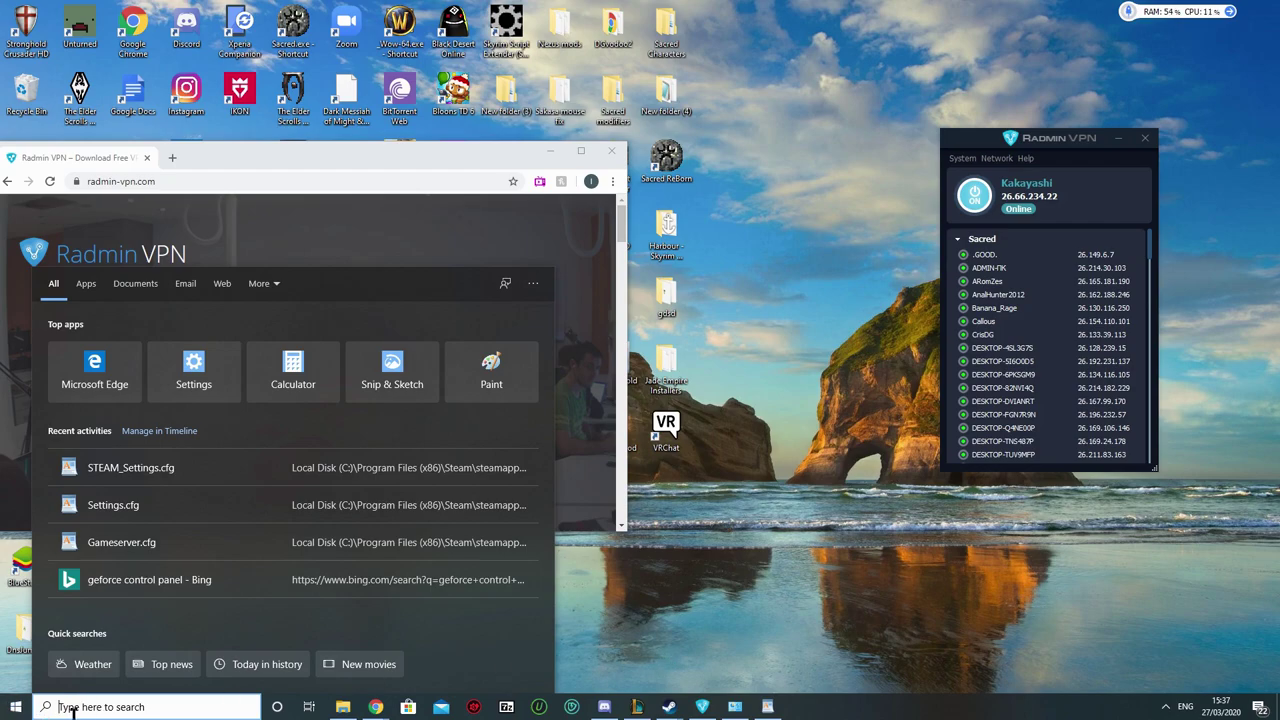
text(fire)
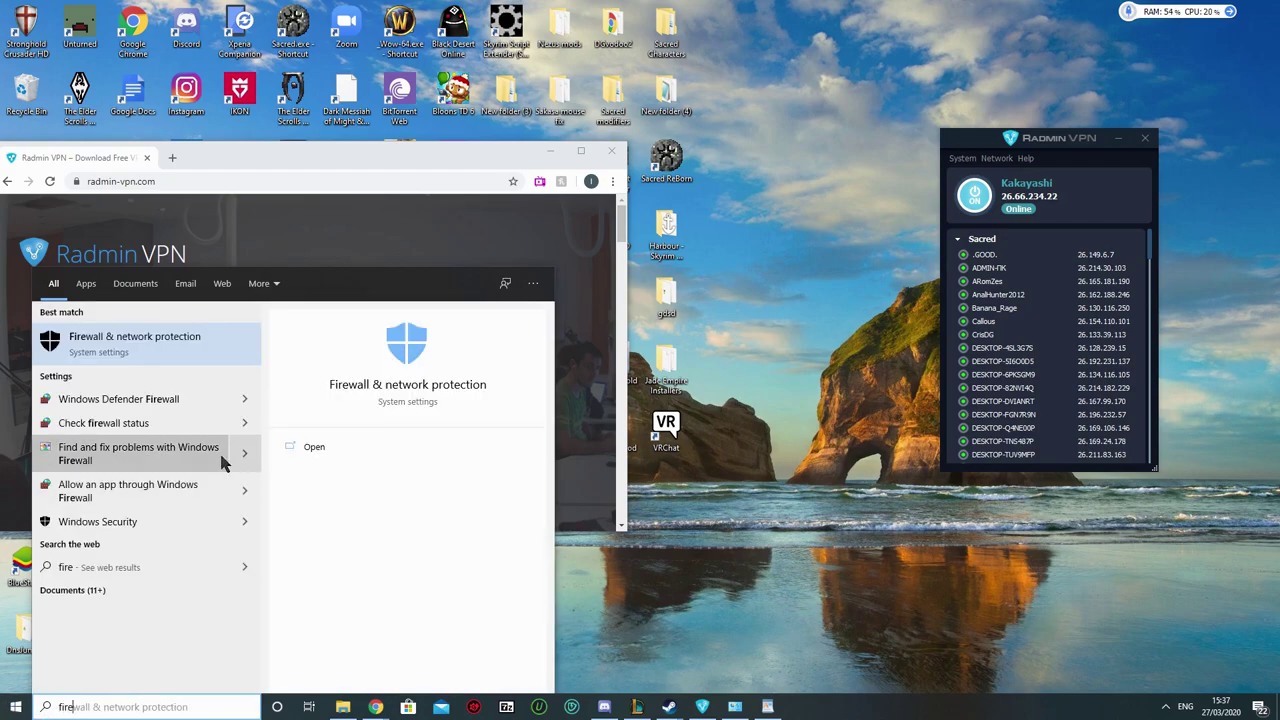
click(165, 349)
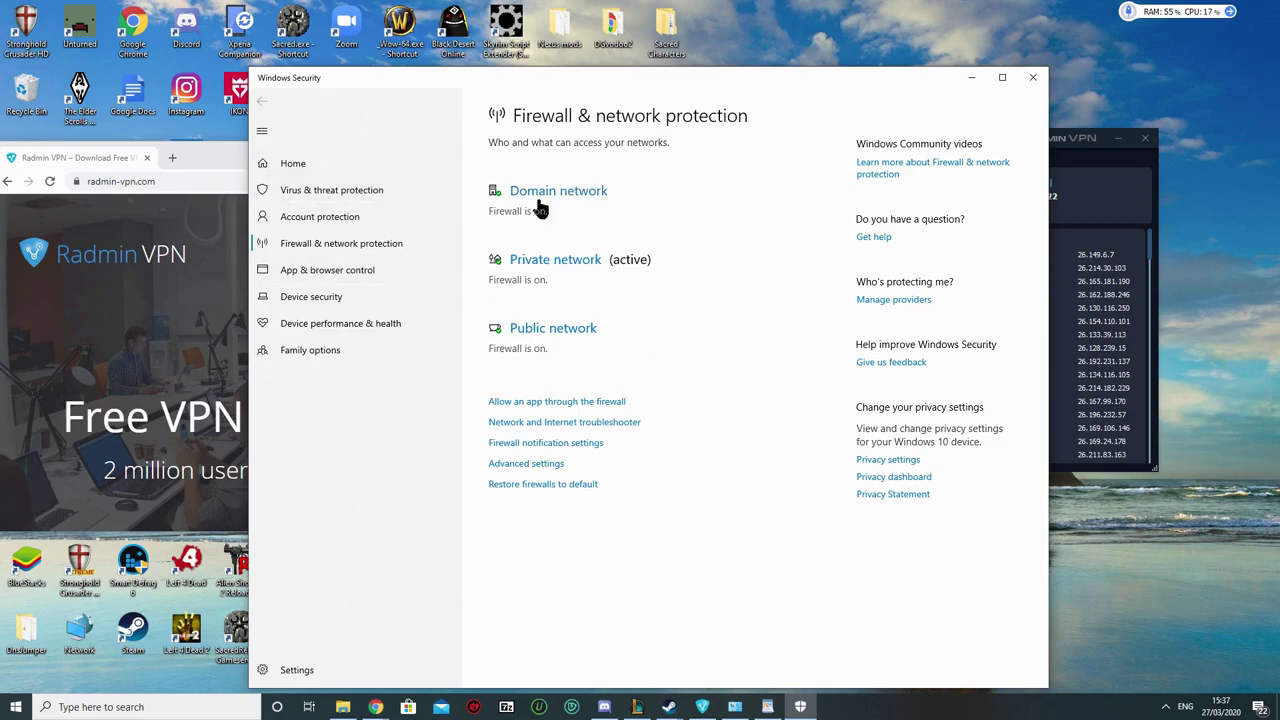
Switch Windows Defender Firewall off for the Domain, Private and Public networks, approving each permission prompt.
click(563, 192)
click(535, 329)
click(582, 437)
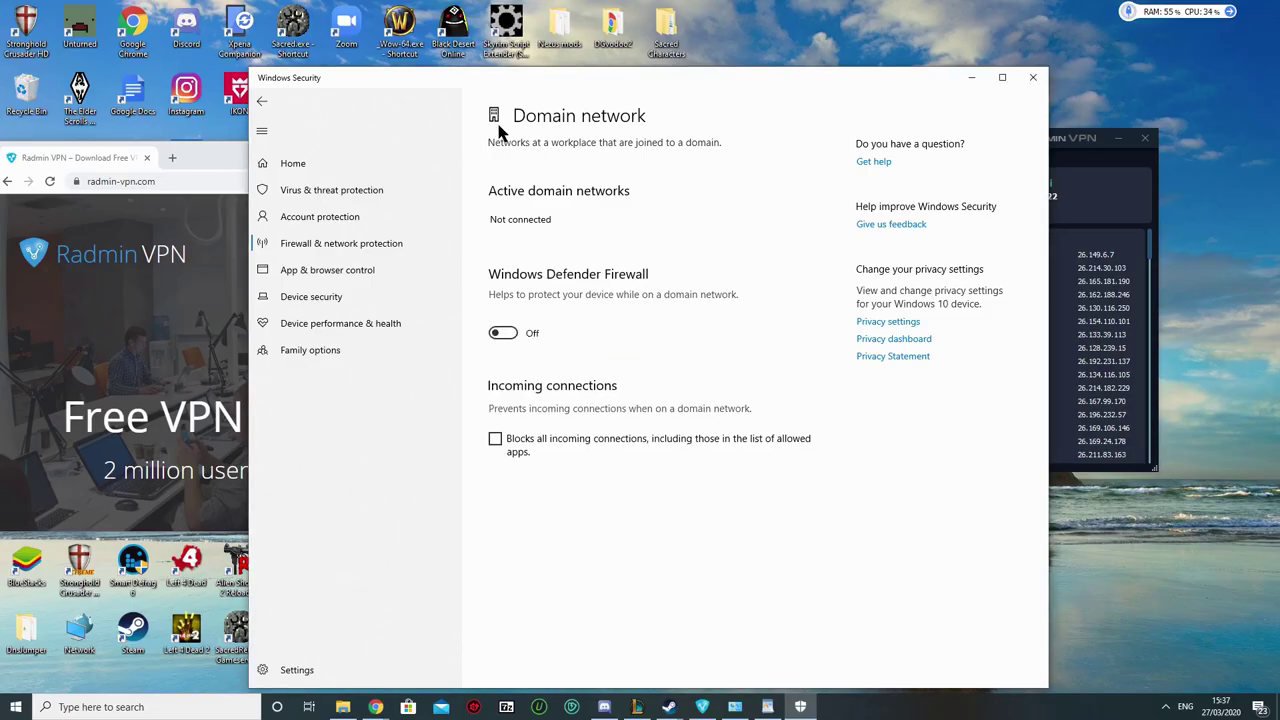
click(261, 102)
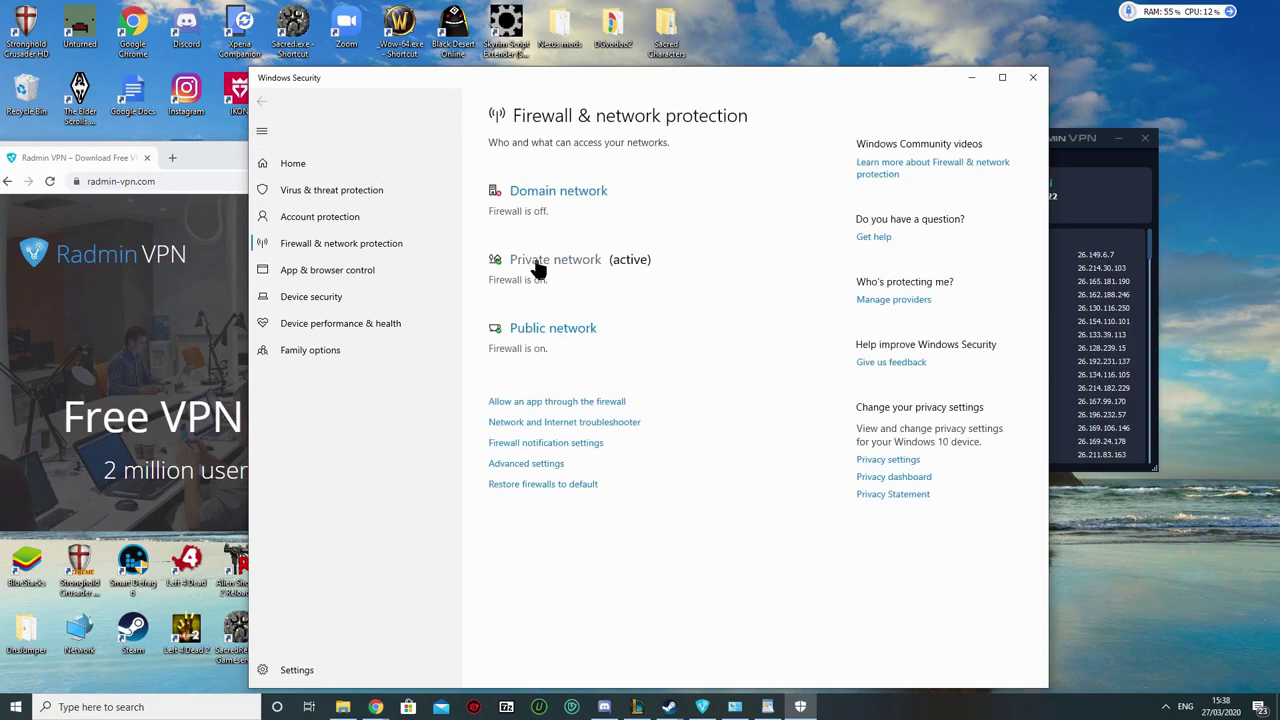
click(540, 262)
click(503, 376)
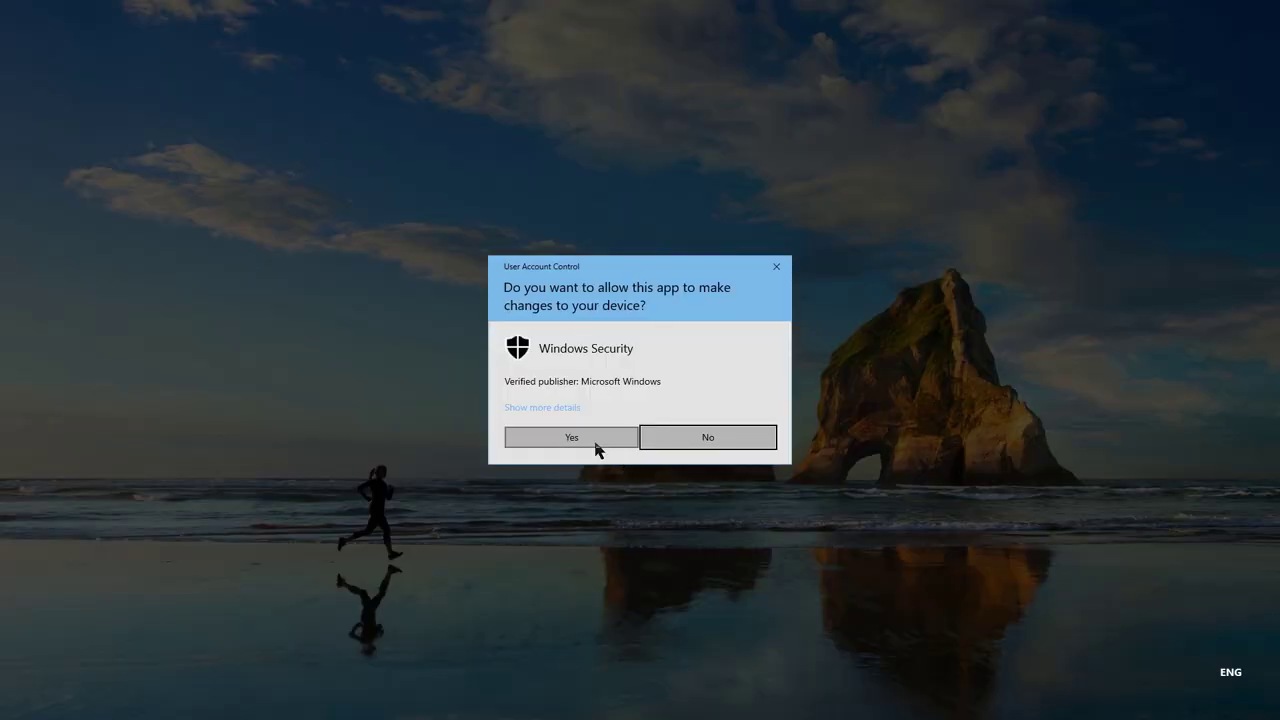
click(594, 446)
click(341, 243)
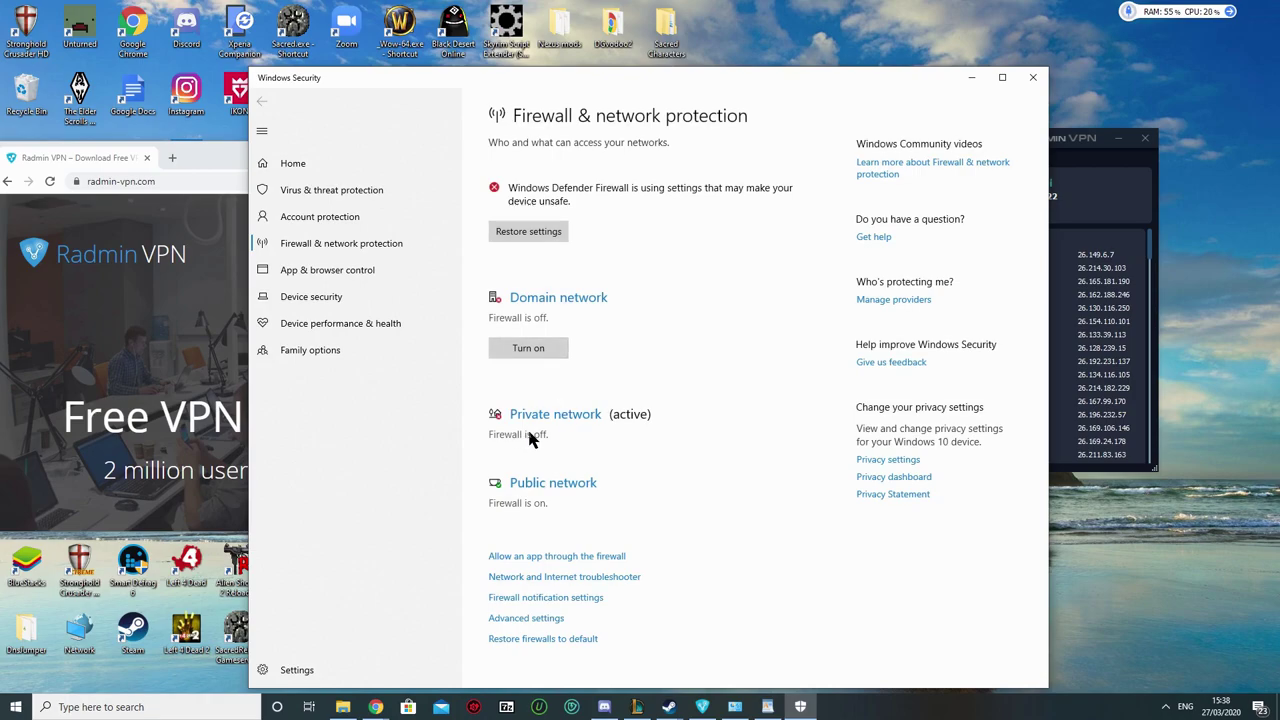
click(549, 490)
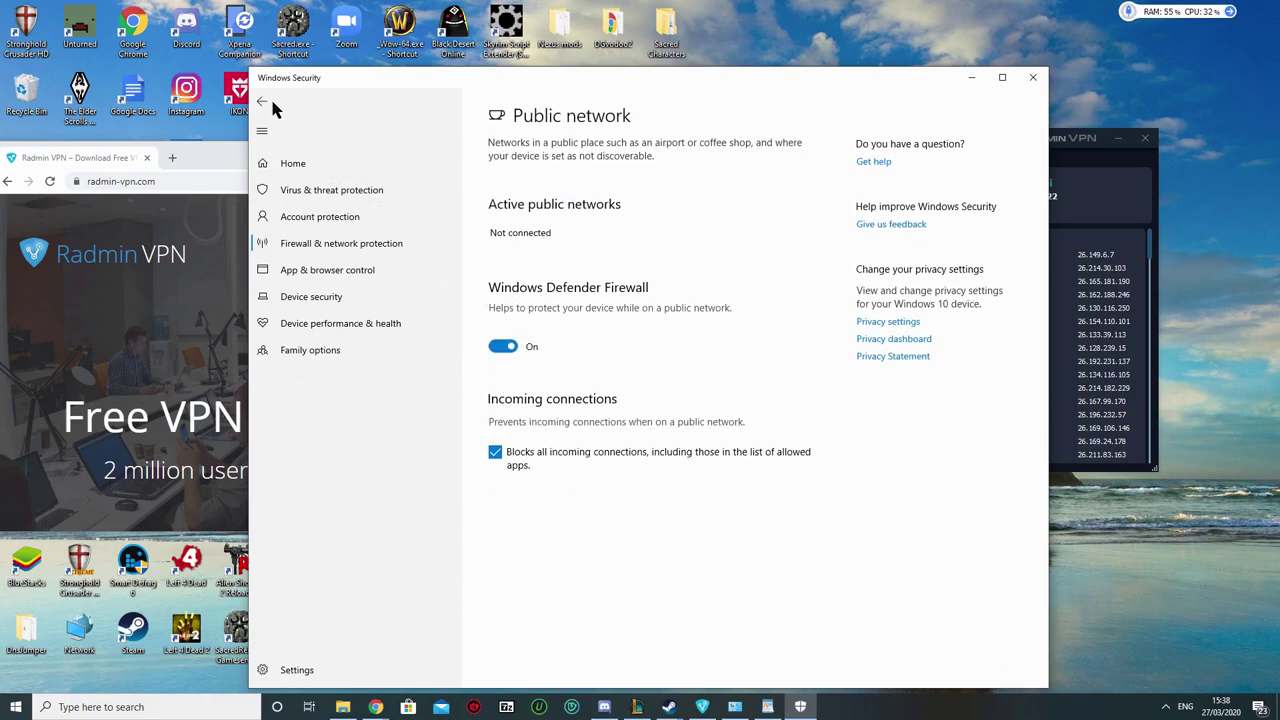
click(506, 347)
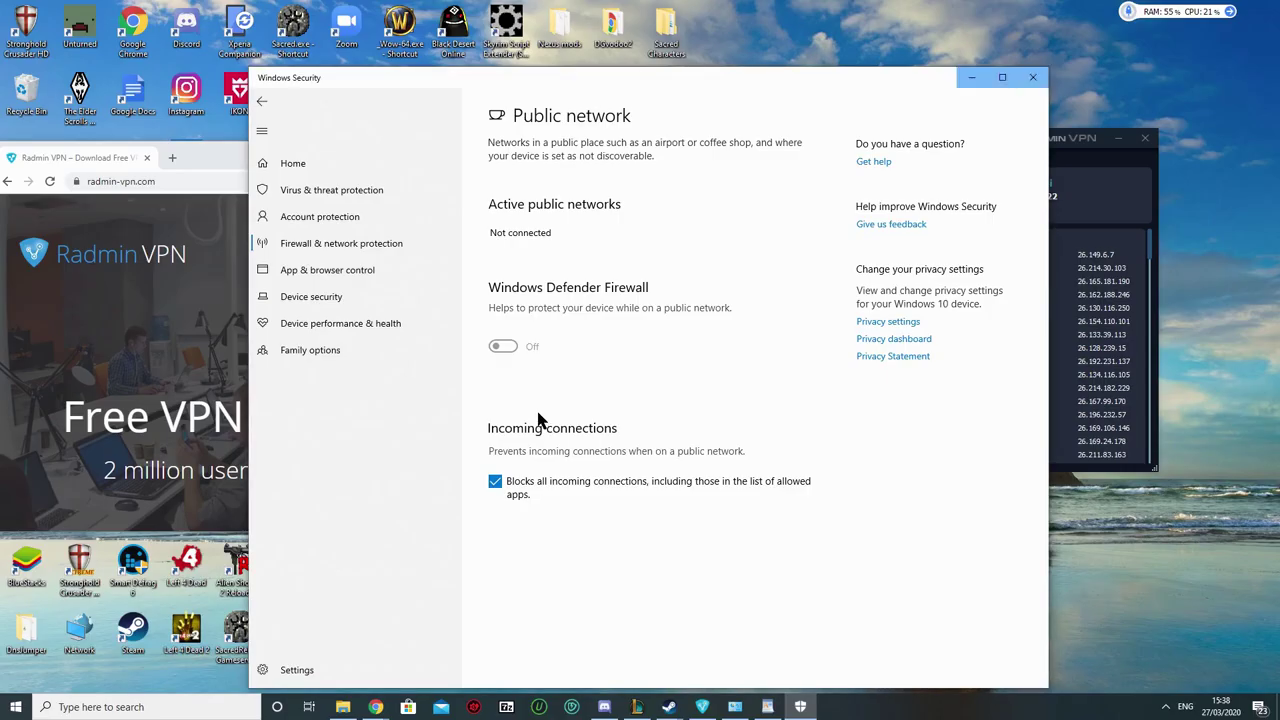
click(261, 102)
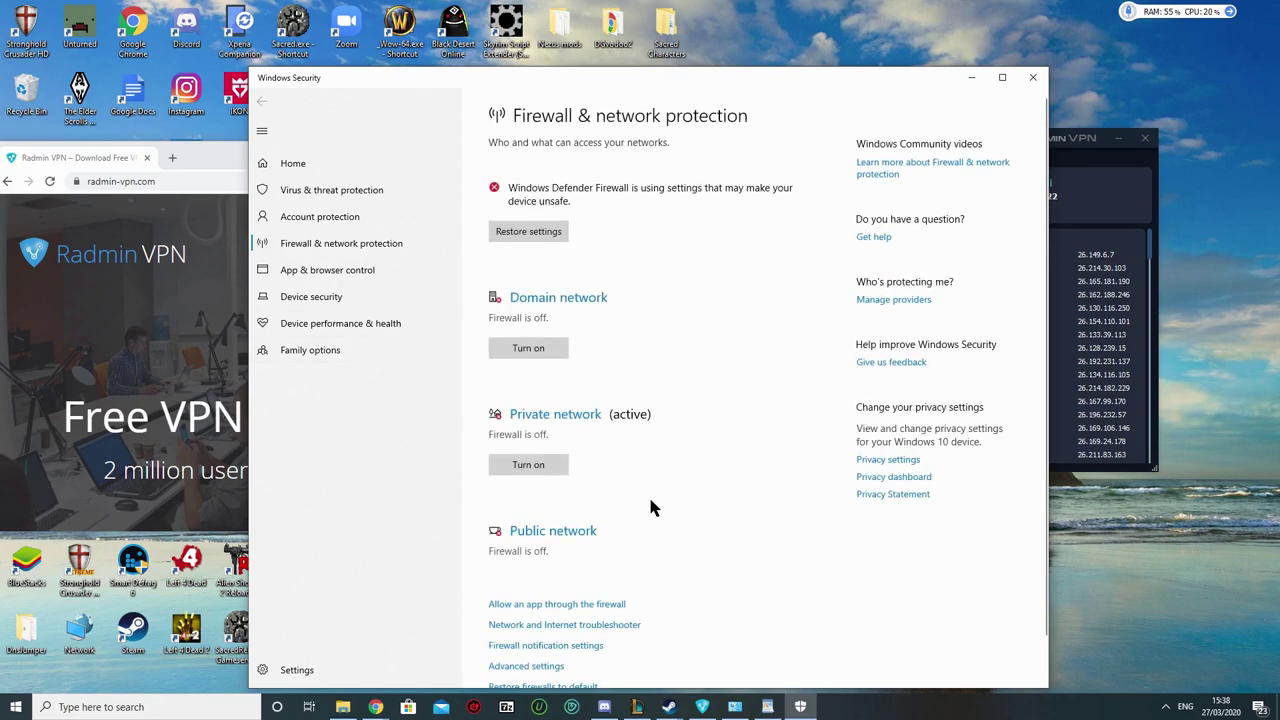
Turn the firewall back on for the Private, Domain and Public networks, approving each UAC prompt.
click(528, 465)
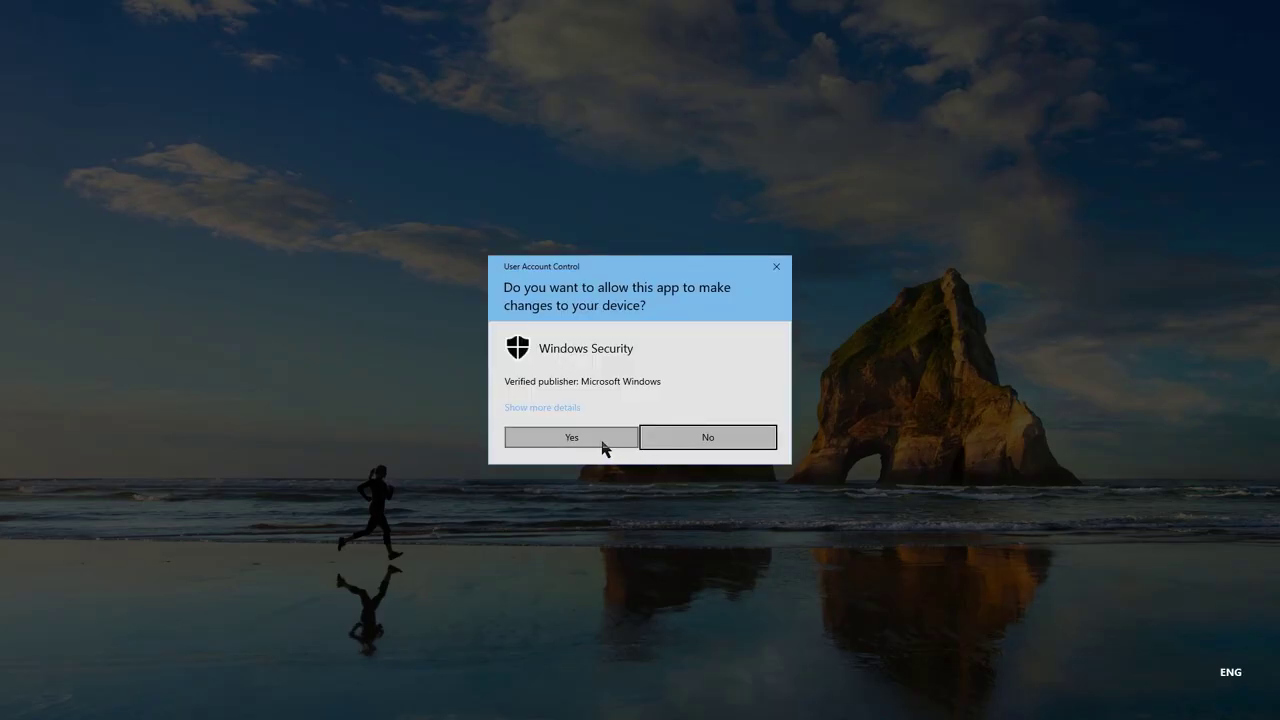
click(601, 447)
click(528, 347)
click(603, 447)
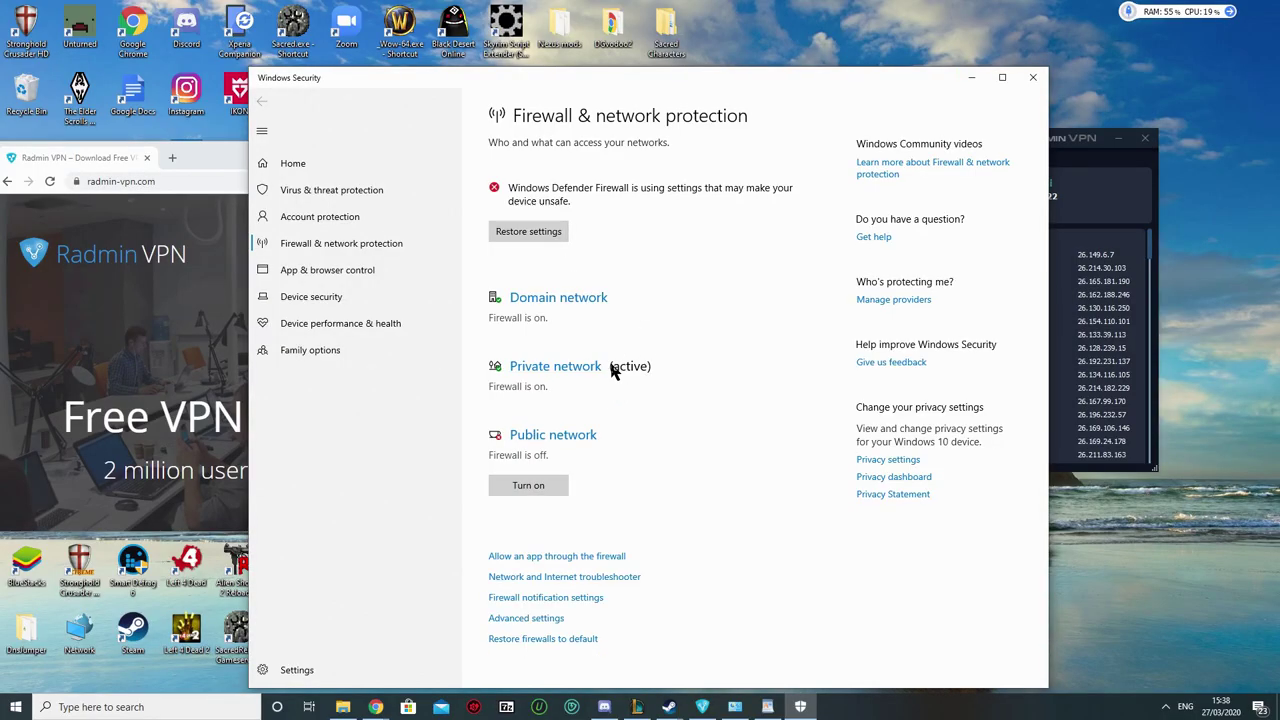
click(528, 485)
click(590, 445)
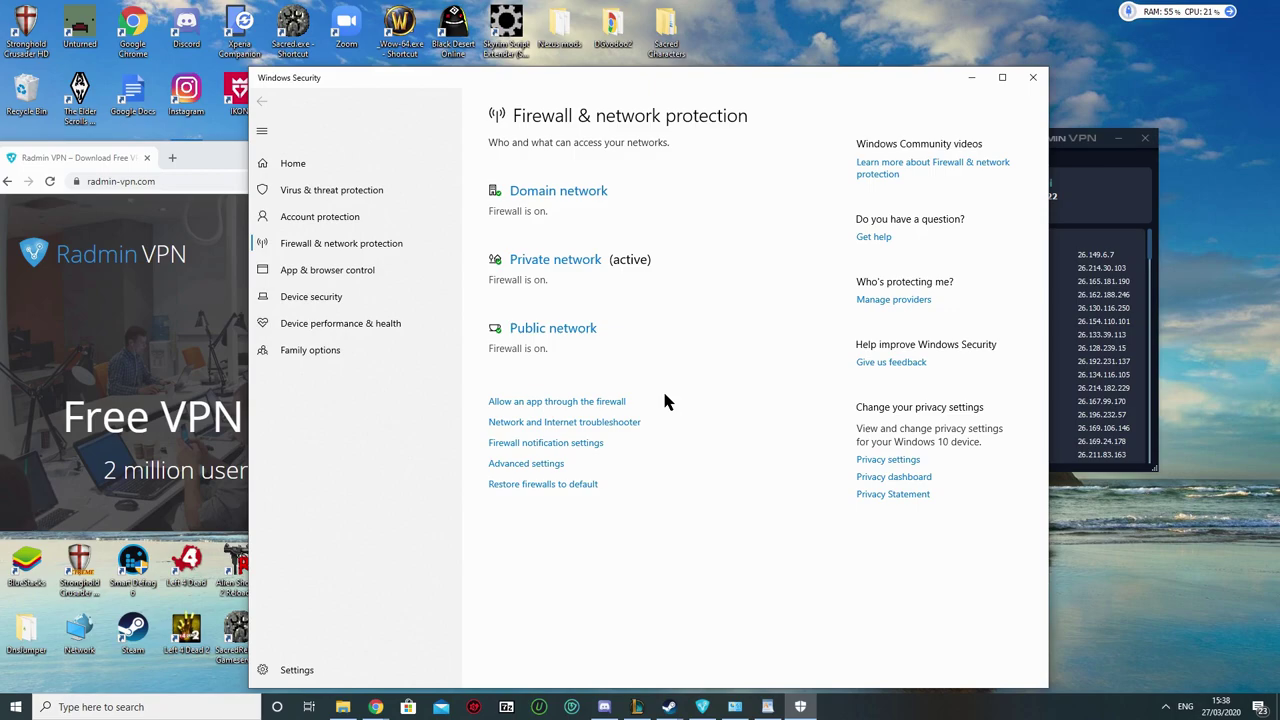
click(1087, 156)
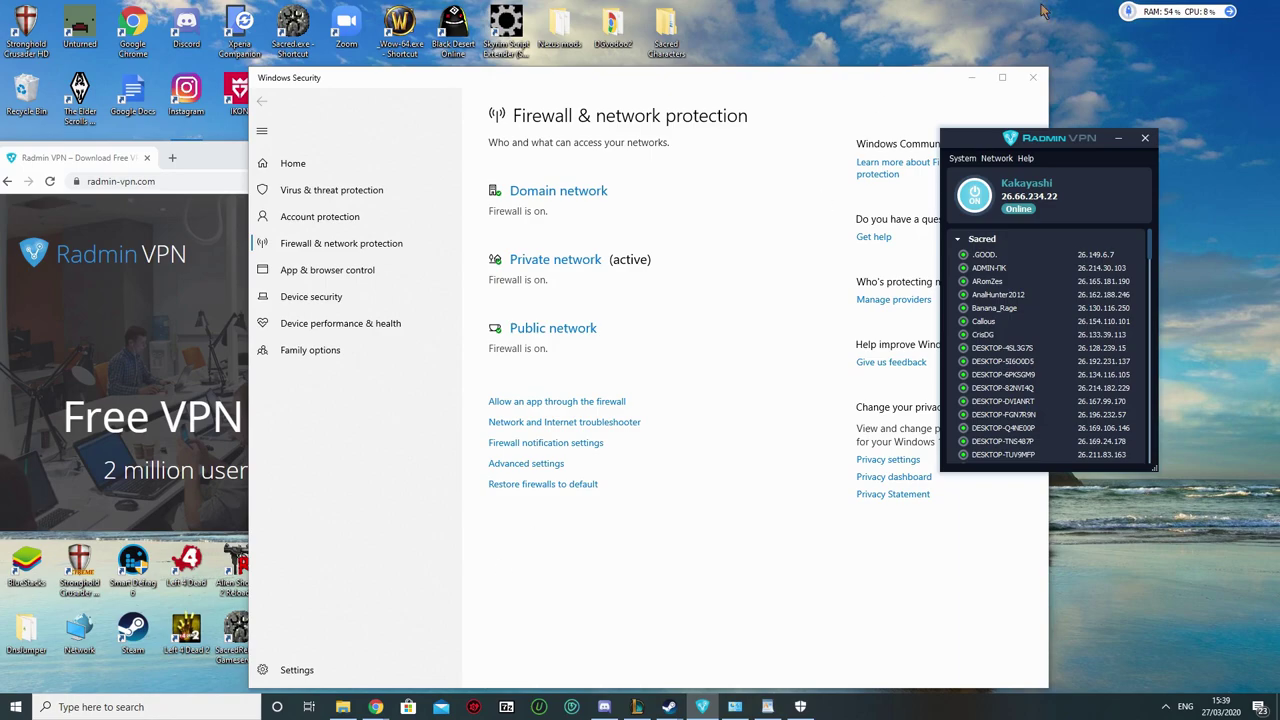
Scroll through the Radmin VPN peer list, then minimize the Radmin VPN window.
scroll(1095, 300, down, 1)
scroll(1095, 300, down, 8)
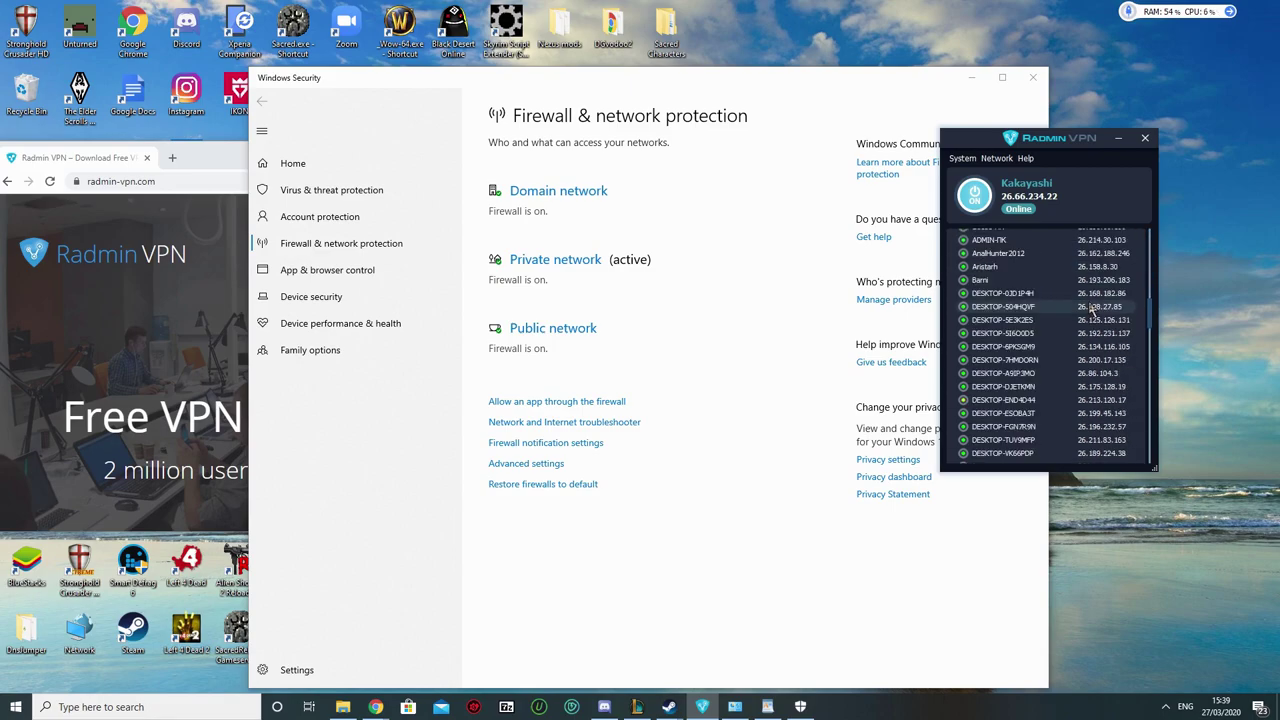
scroll(1091, 311, down, 4)
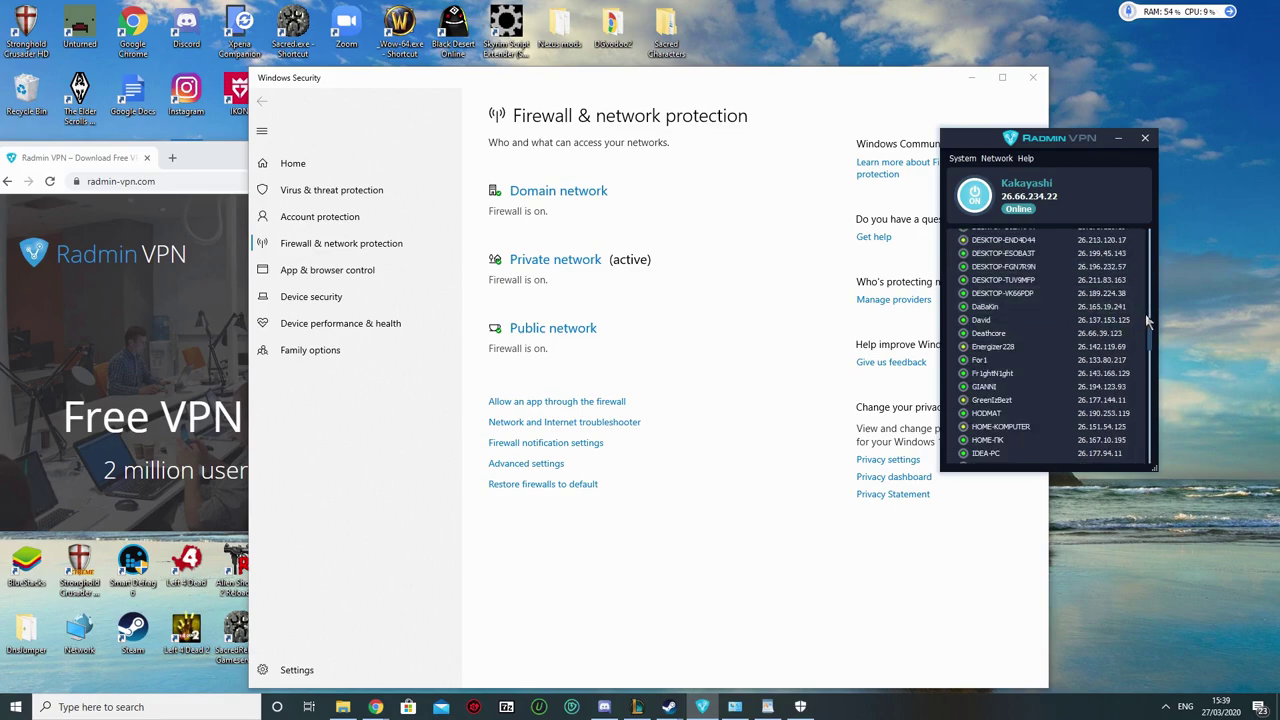
scroll(1090, 313, down, 3)
click(1118, 137)
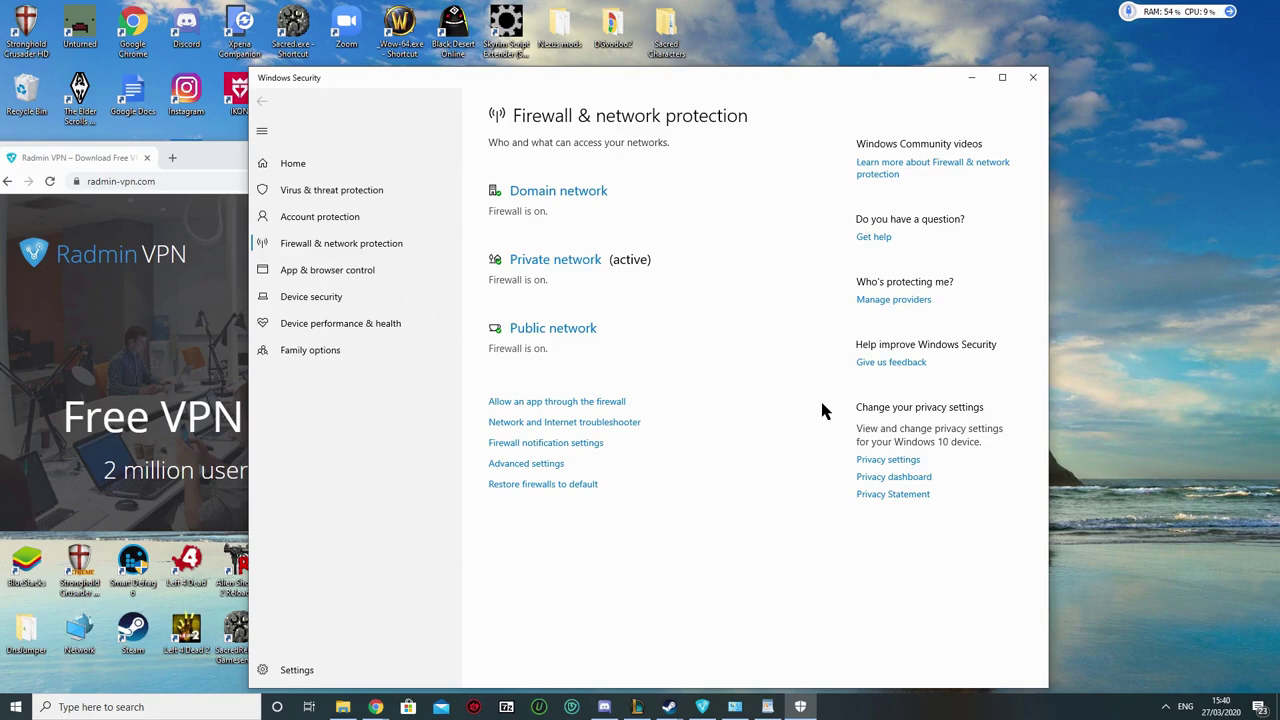
click(970, 82)
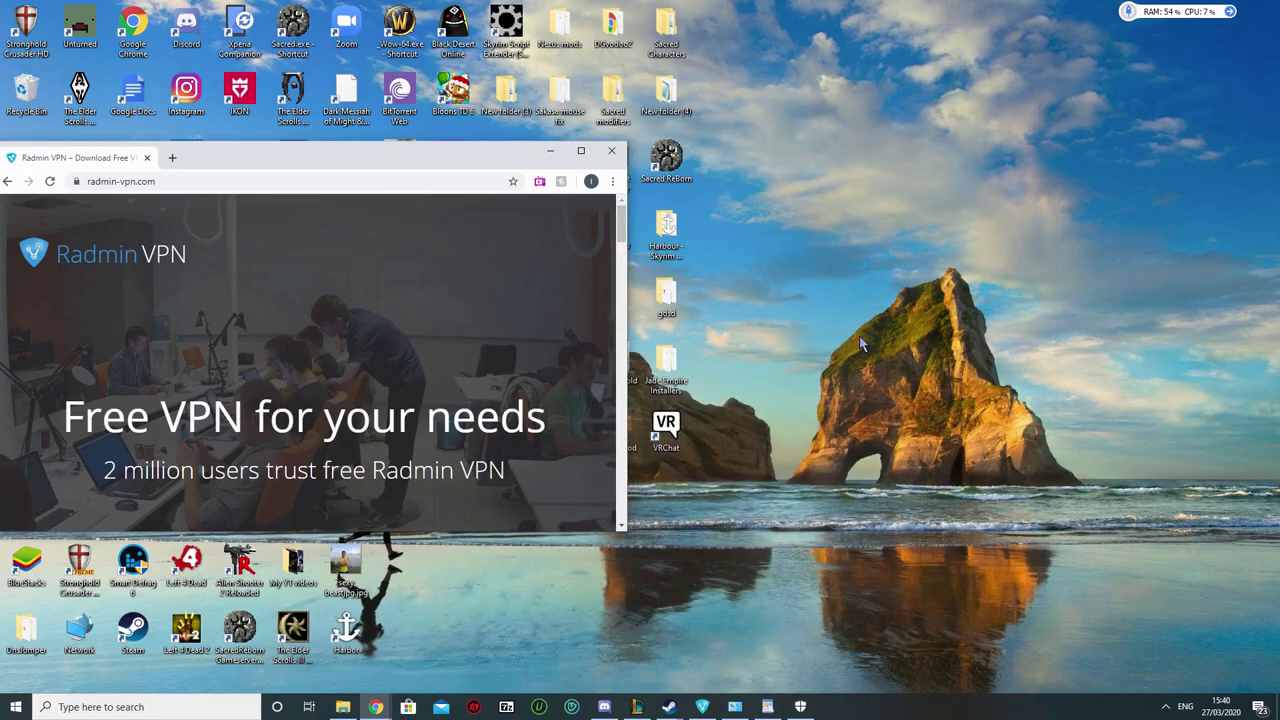
click(1168, 15)
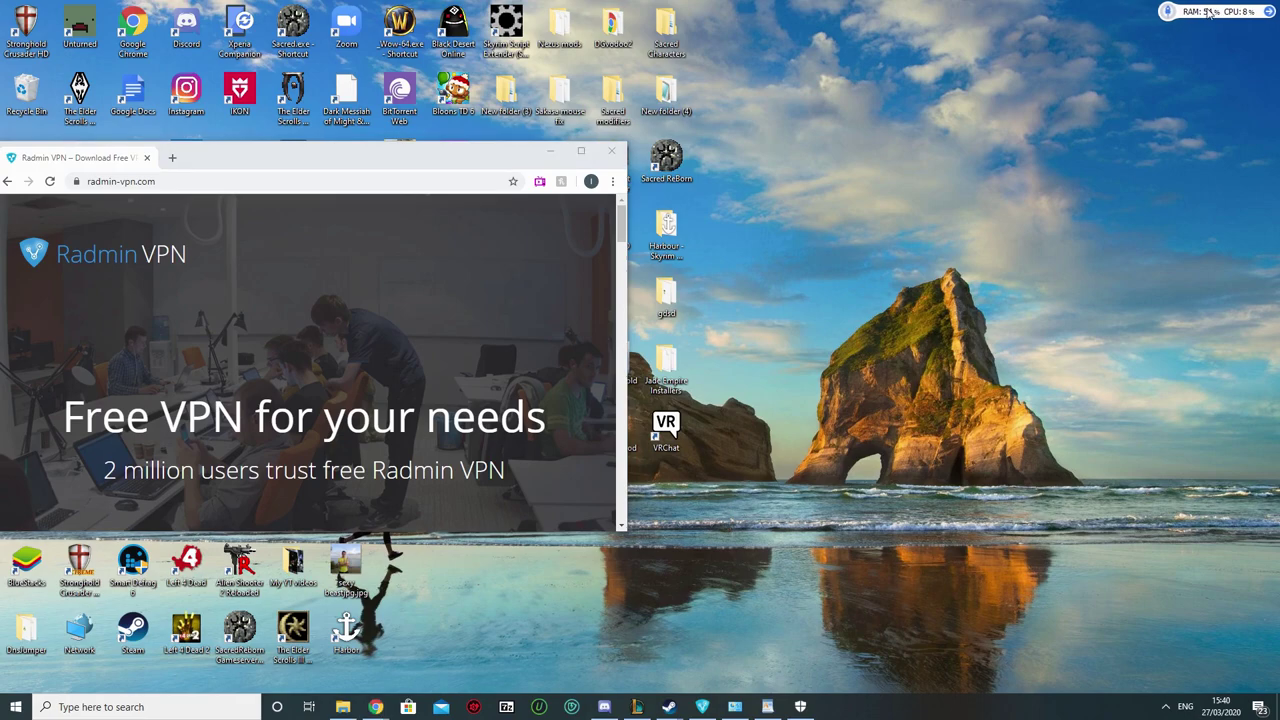